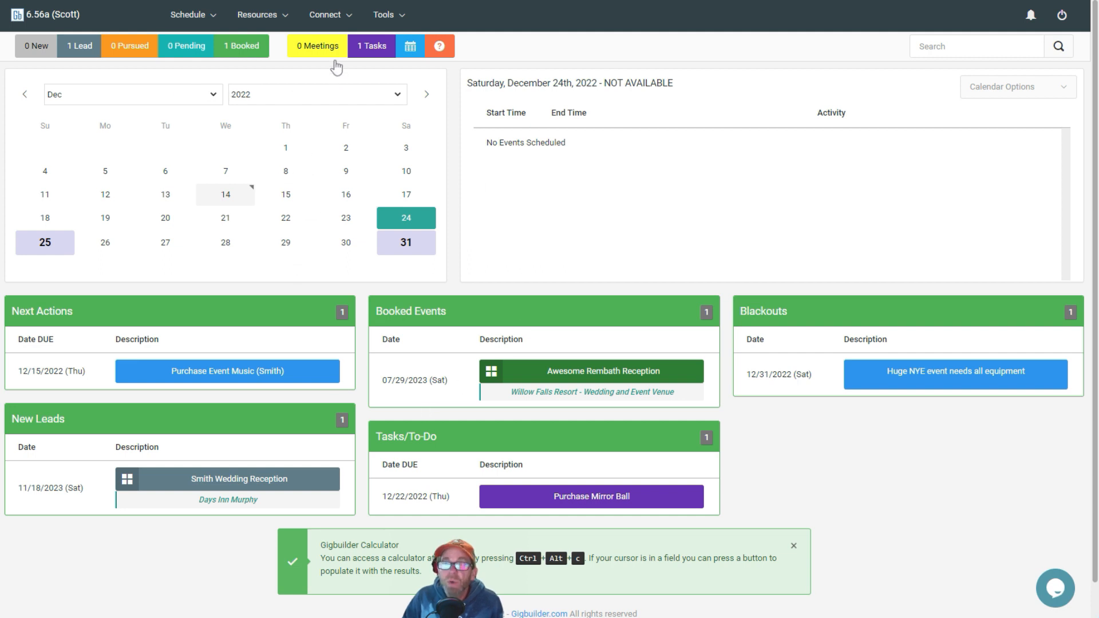
Step: Open the Mass Emails list and start editing the Test Mass Email entry
click(325, 15)
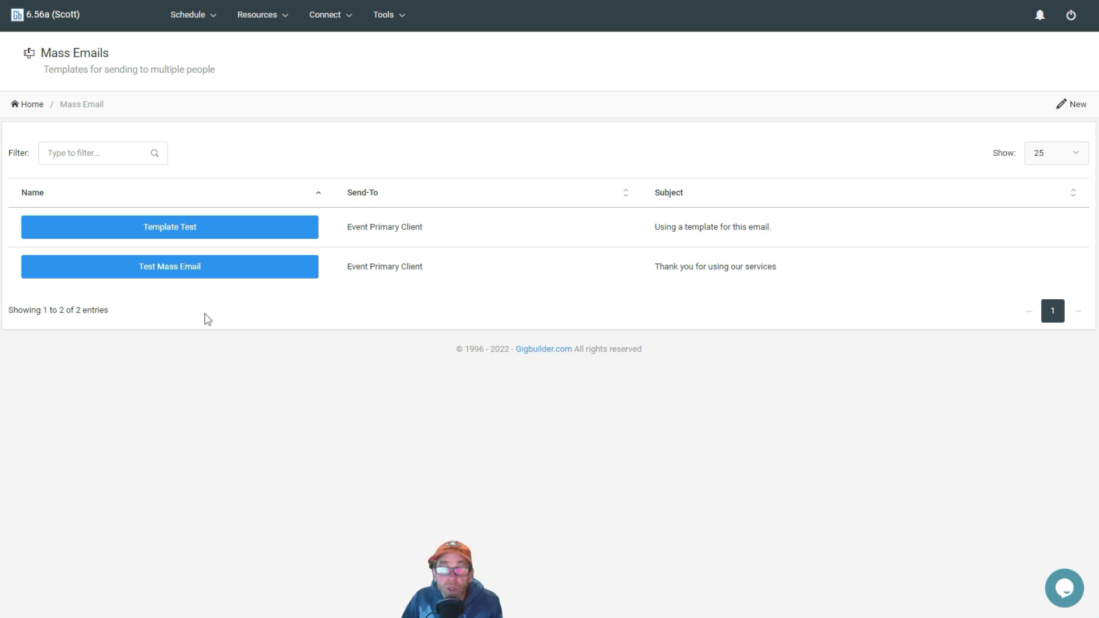
click(184, 274)
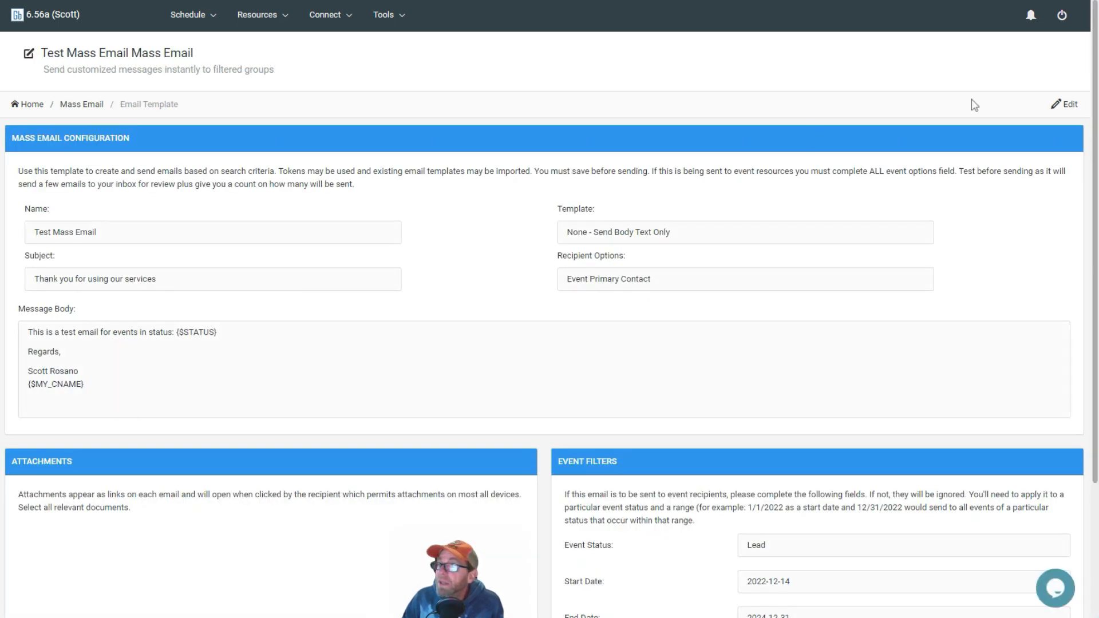
click(1070, 106)
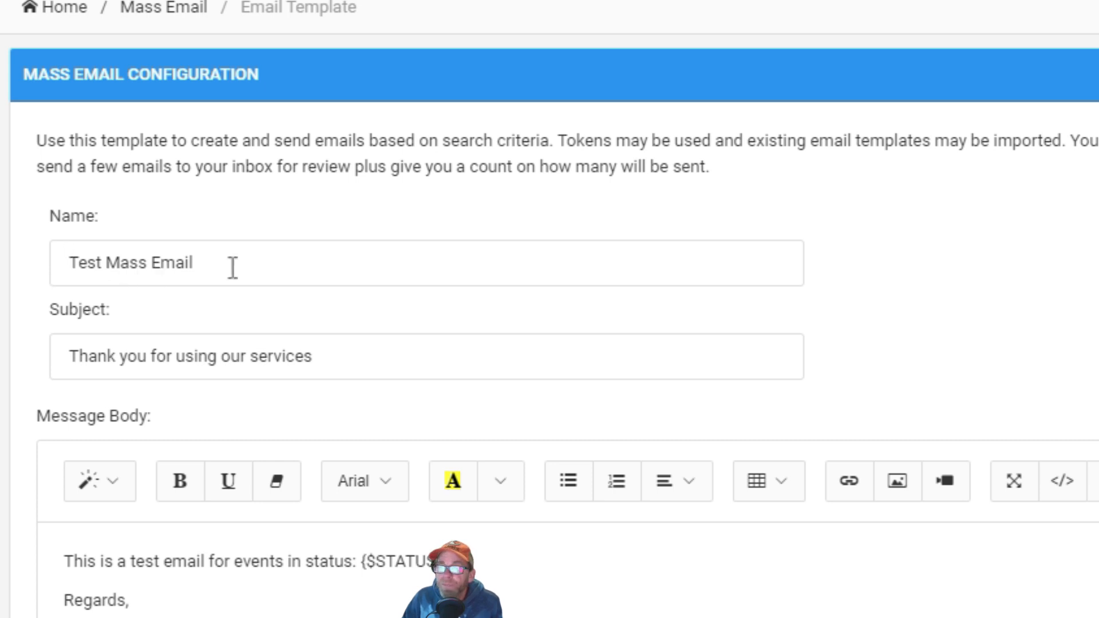
Step: Copy the {$MY_CNAME} token from the message body and paste it in place of "our" in the subject line
click(360, 349)
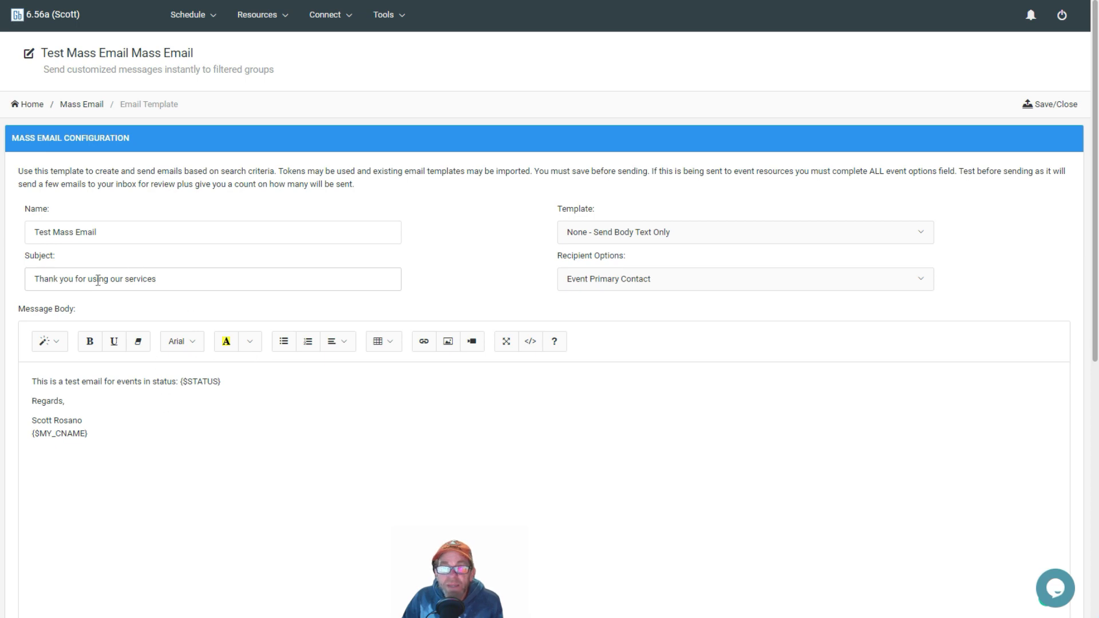
click(95, 434)
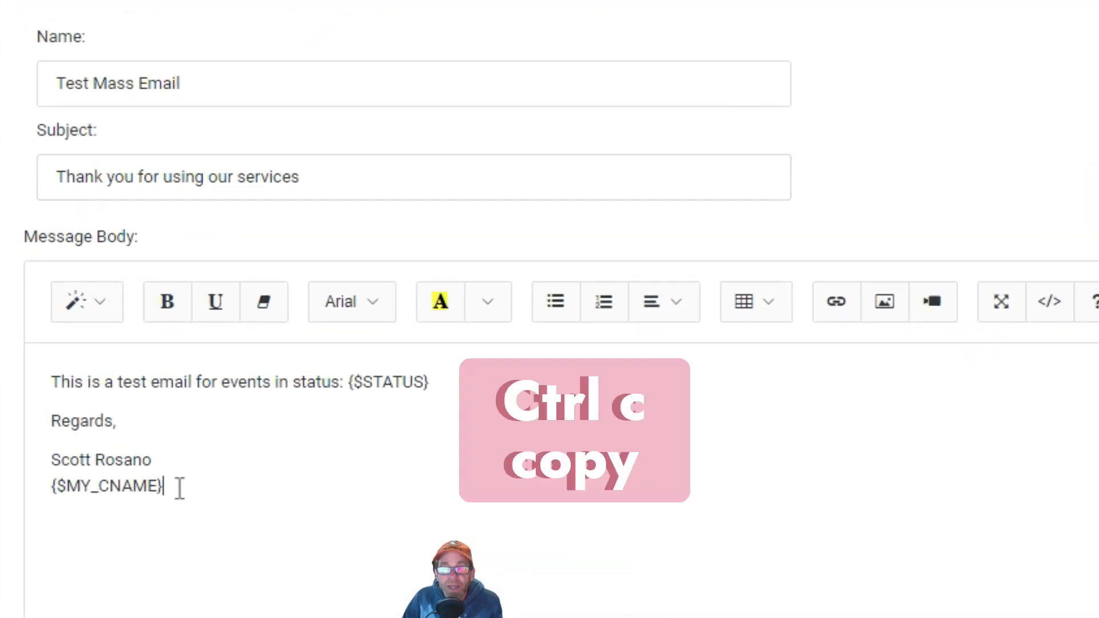
drag(179, 488, 50, 494)
key(ctrl+c)
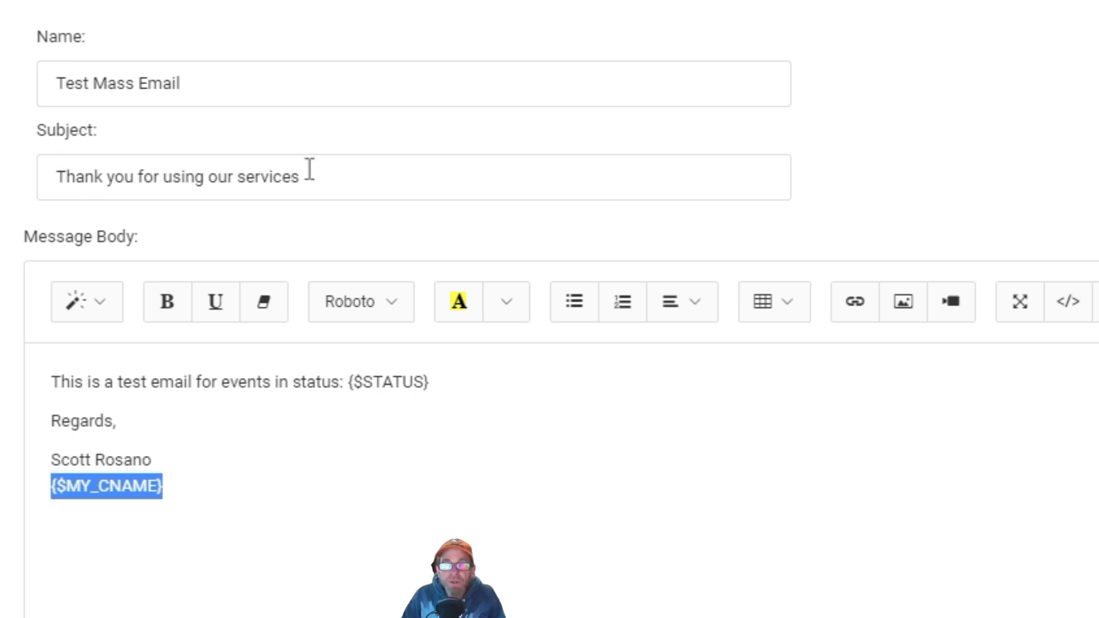
click(235, 177)
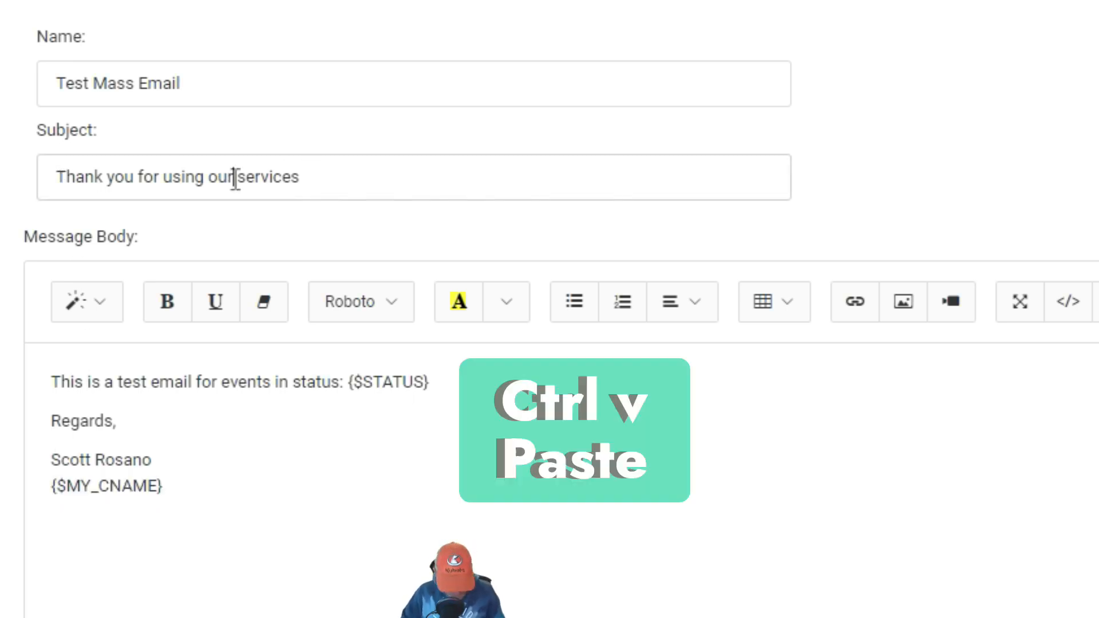
key(BackSpace)
key(BackSpace)
key(BackSpace)
key(ctrl+v)
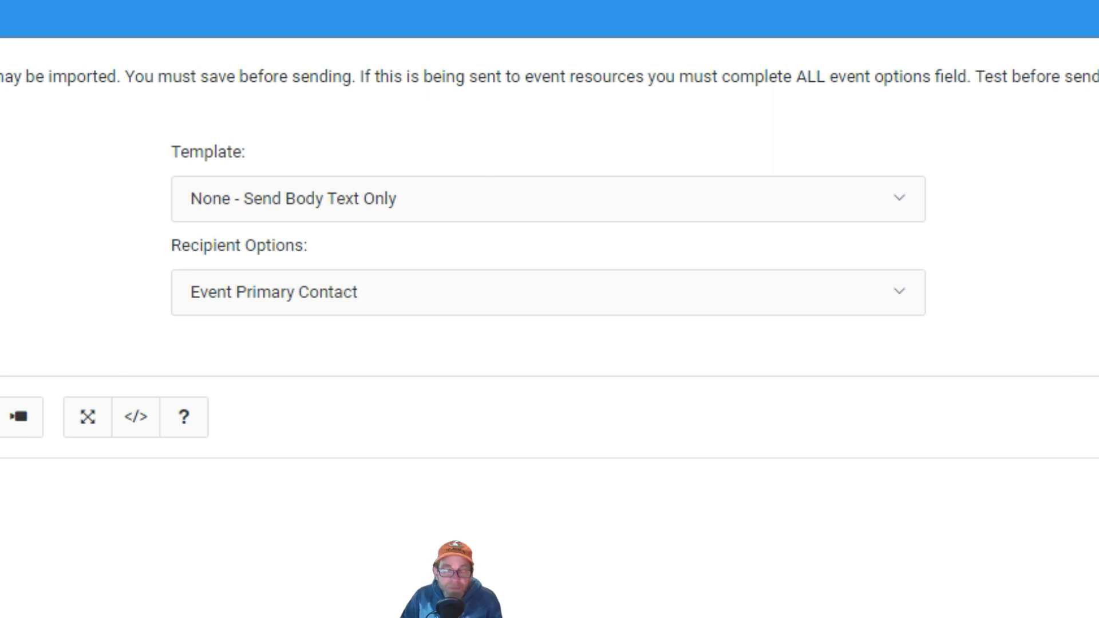
Step: Review the event filters, leaving Event Type as All Events, and save the mass email
scroll(549, 309, down, 4)
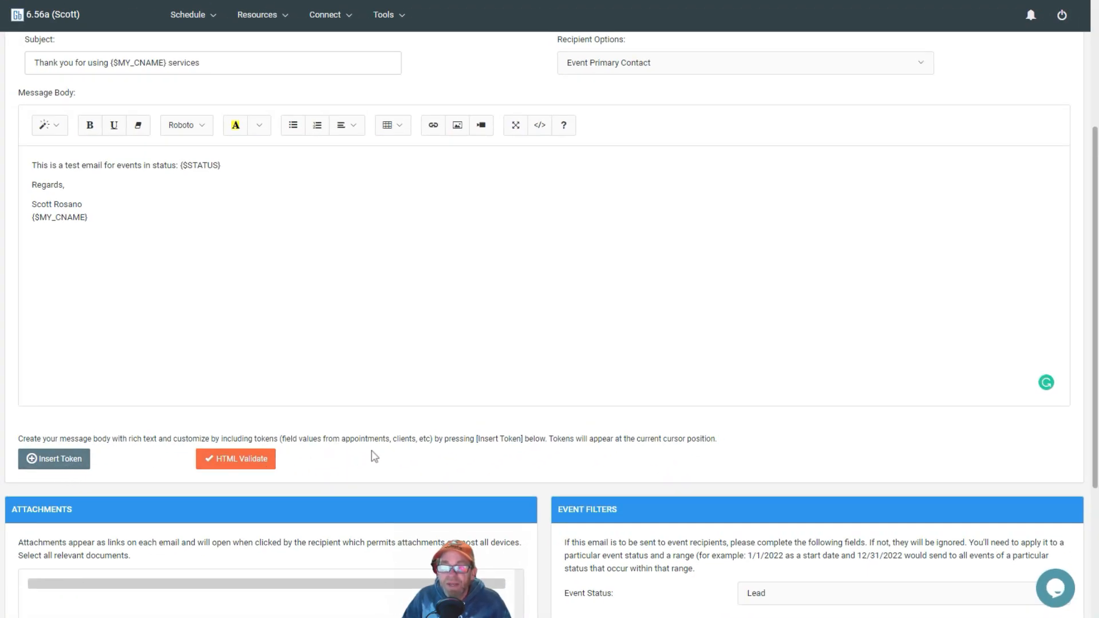
scroll(381, 452, down, 2)
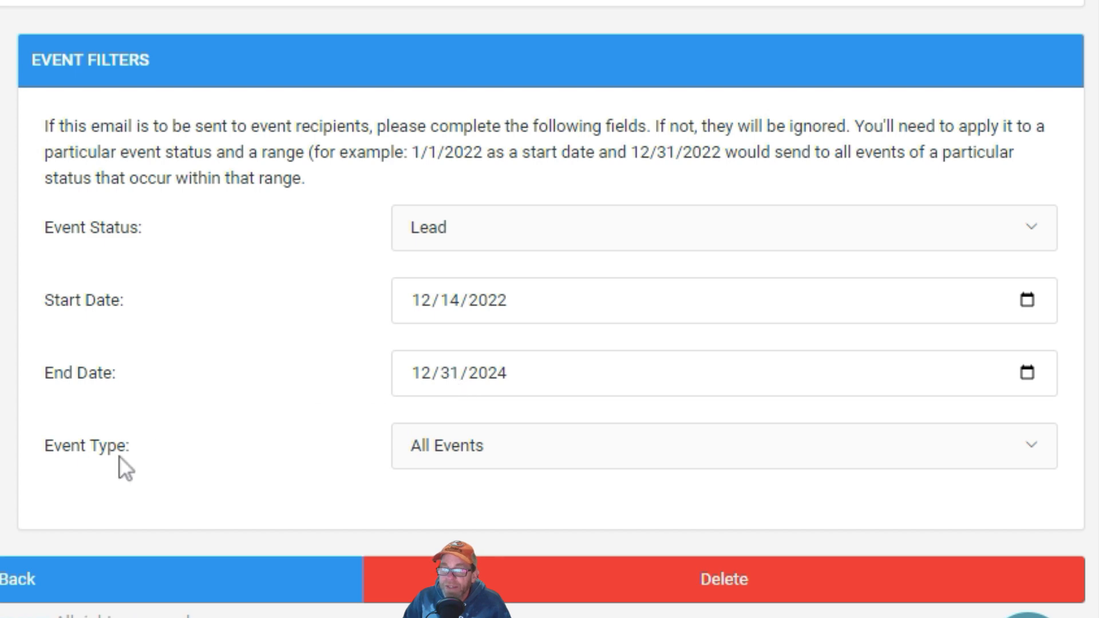
click(542, 453)
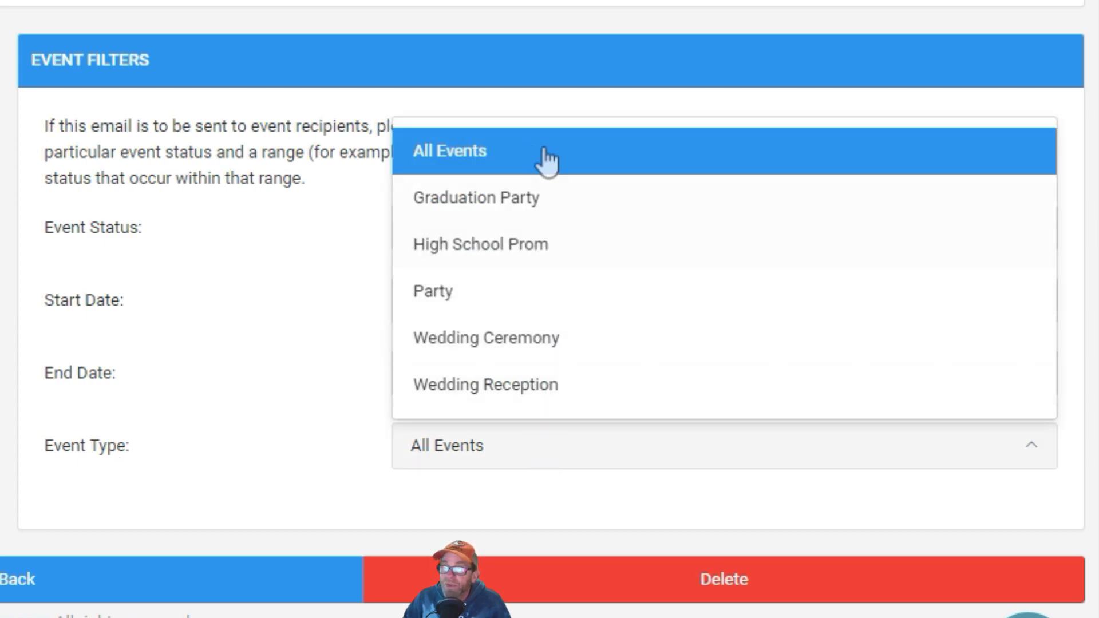
click(303, 330)
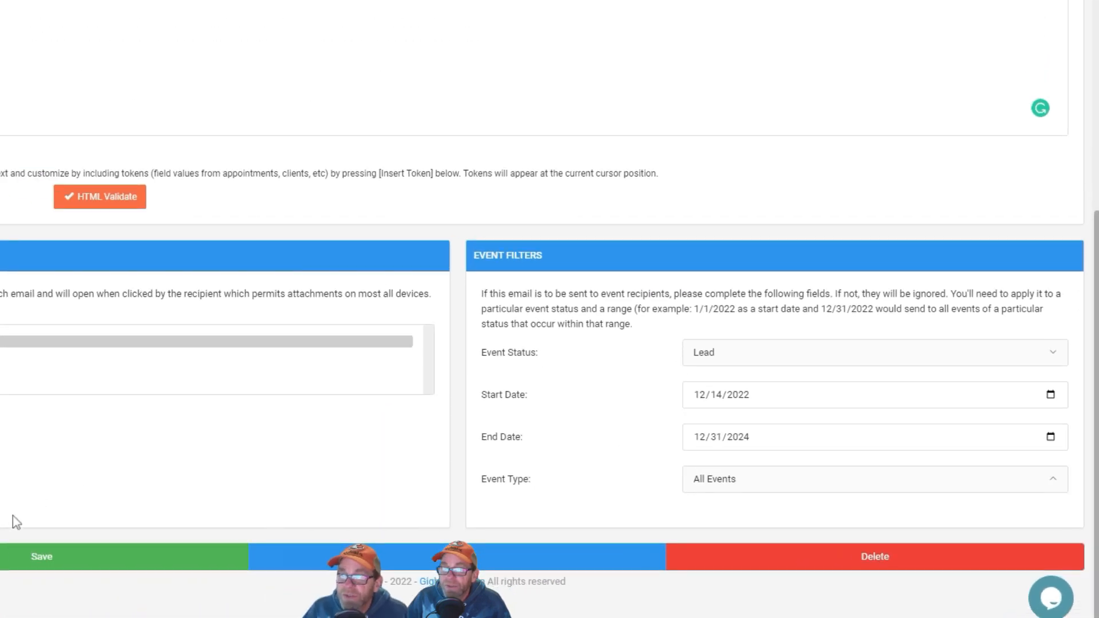
click(209, 559)
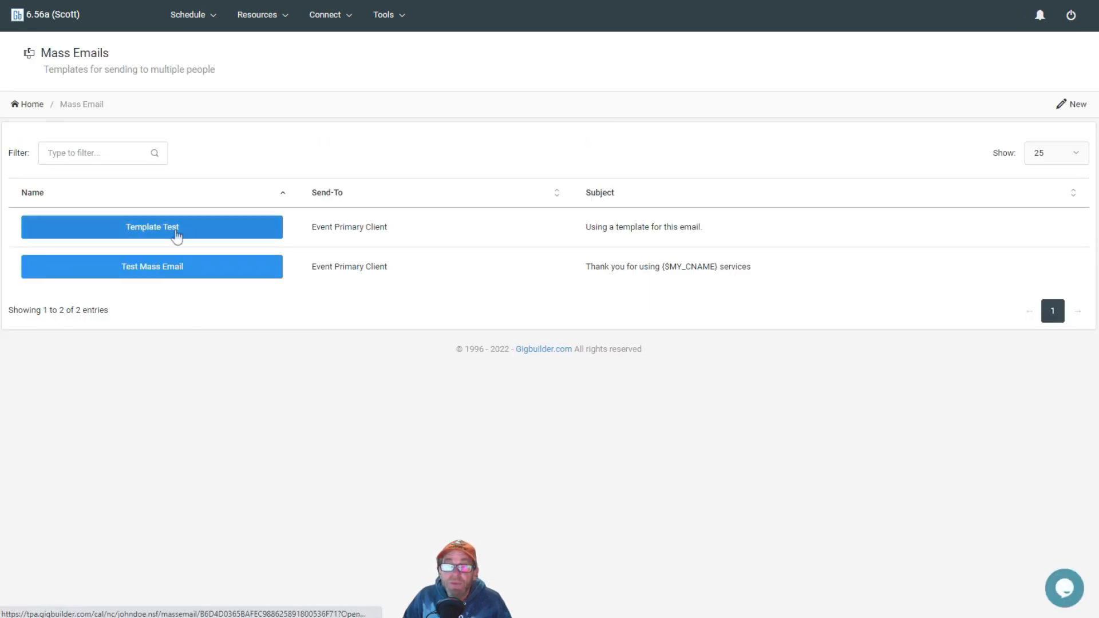
Step: Open Test Mass Email and run a test send, confirming and closing the results
click(167, 273)
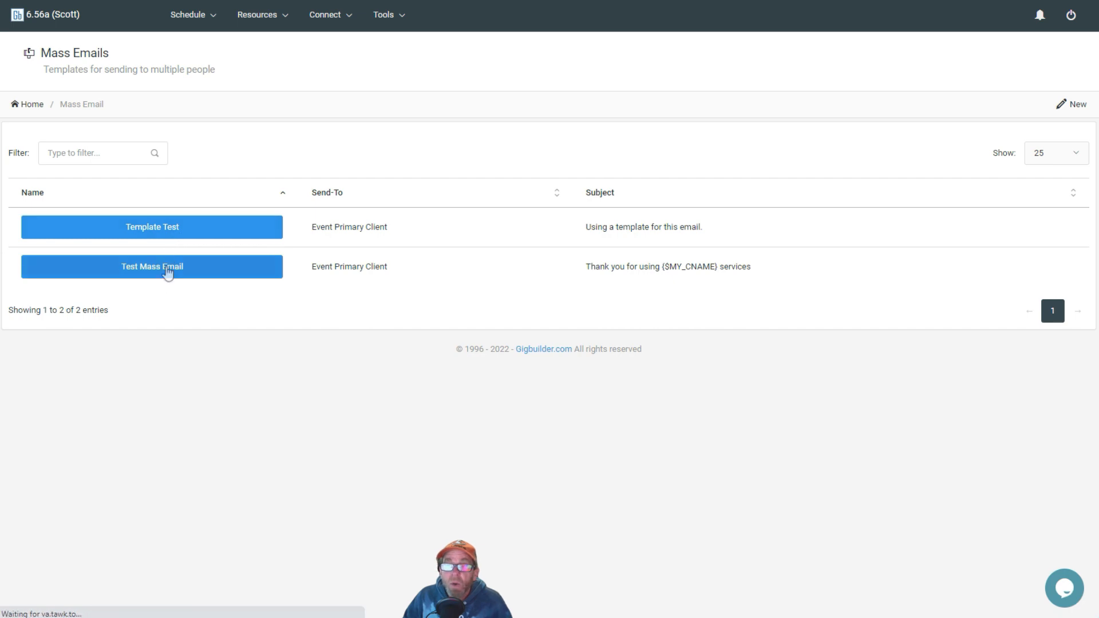
scroll(223, 251, down, 3)
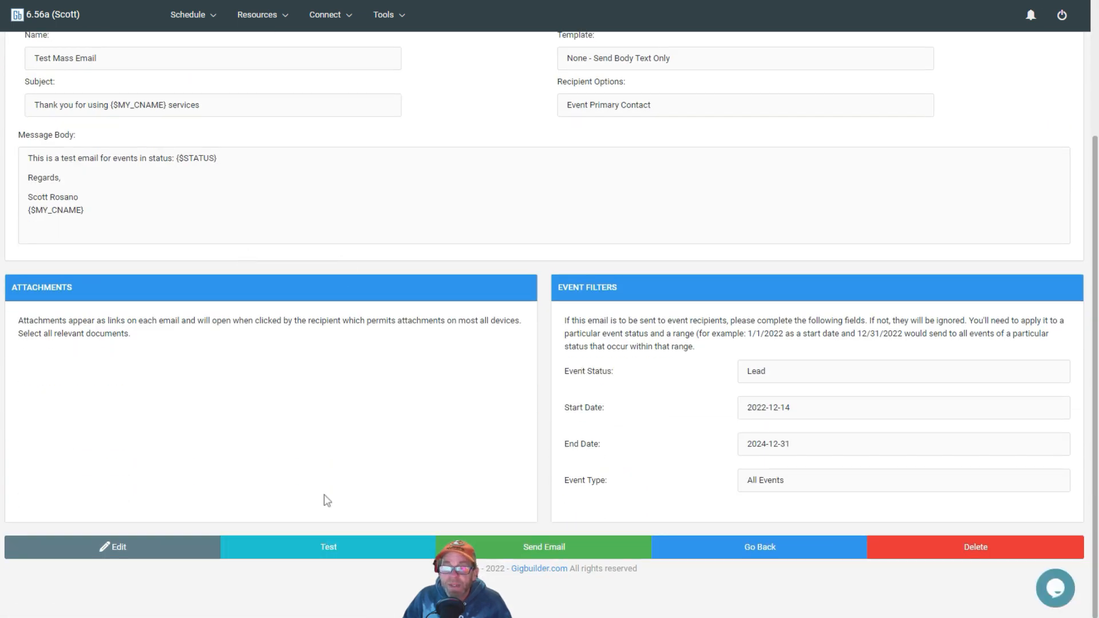
click(324, 548)
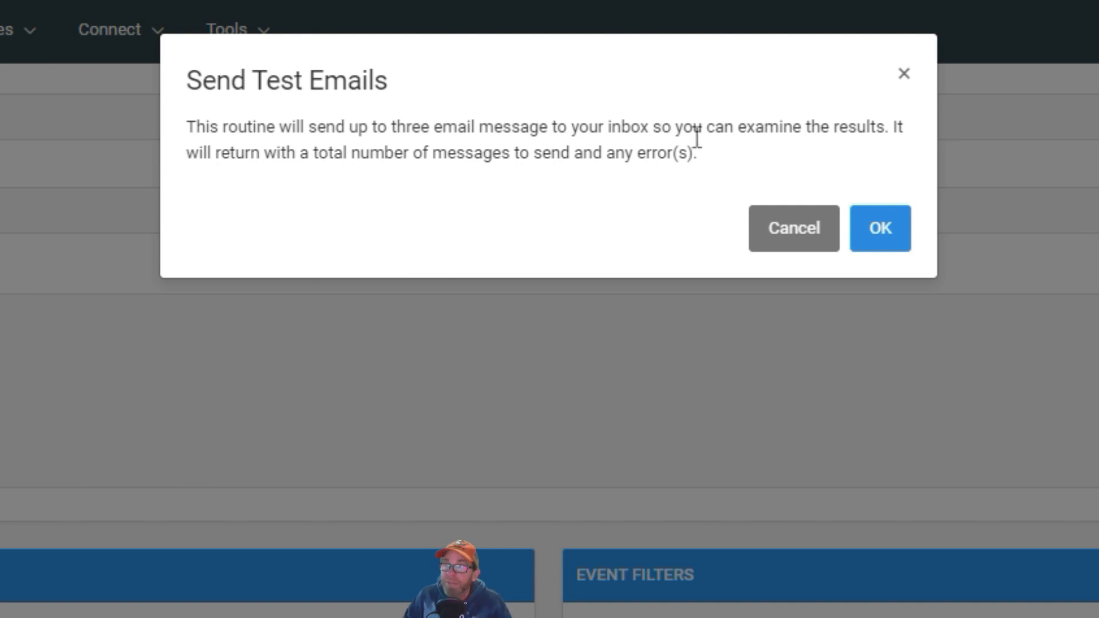
click(868, 245)
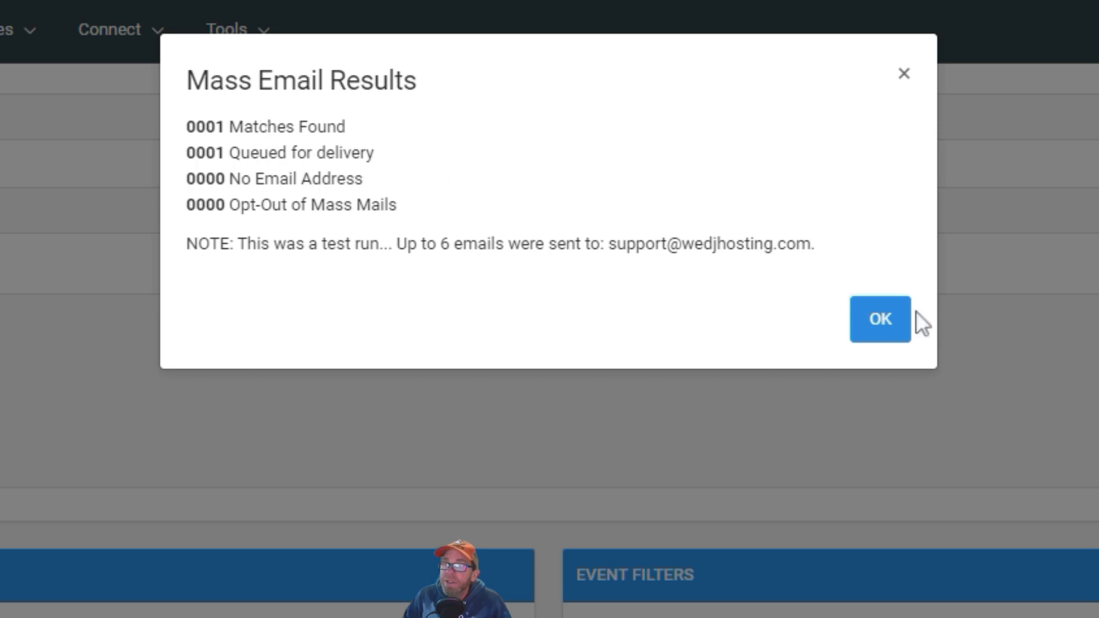
click(893, 320)
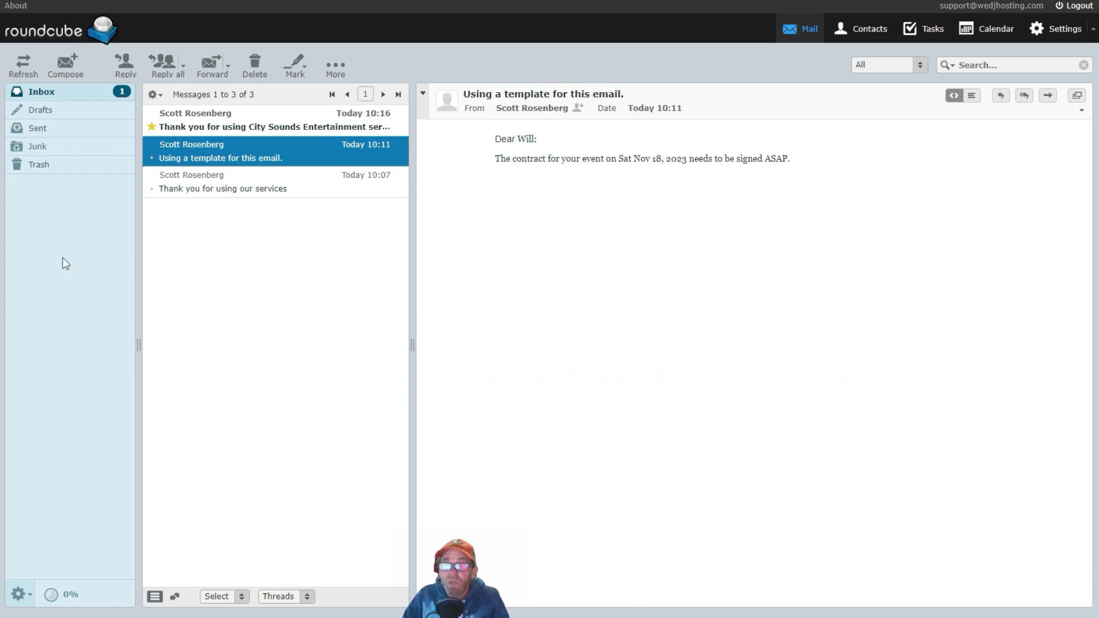
Step: Switch to the webmail inbox and open the "Thank you for using City Sounds Entertainment services" message to inspect the substituted tokens
click(238, 127)
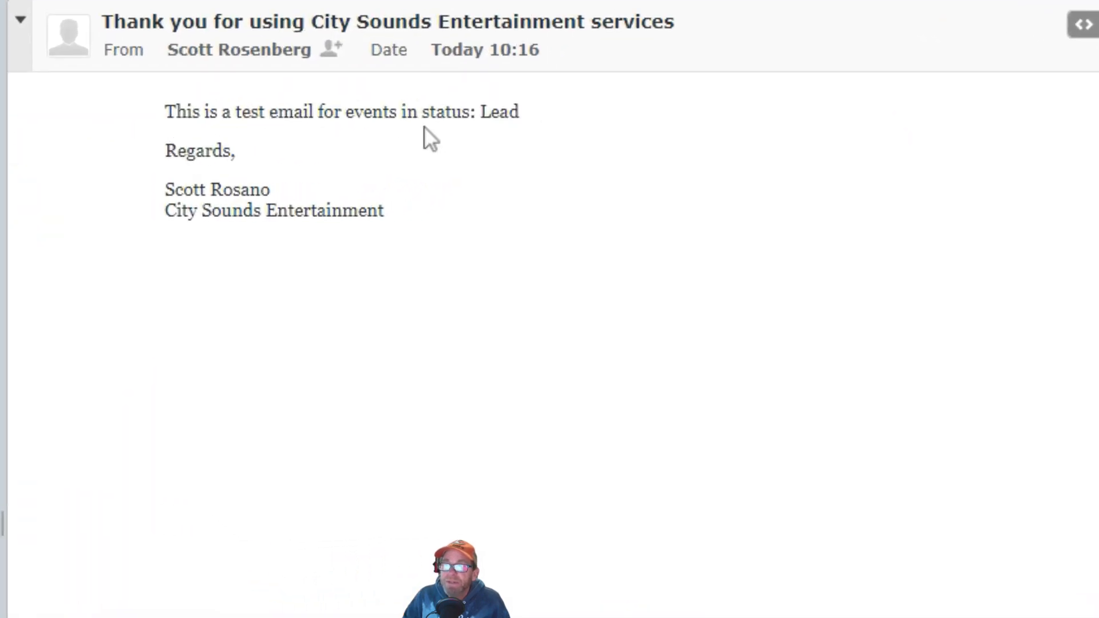
drag(519, 111, 481, 111)
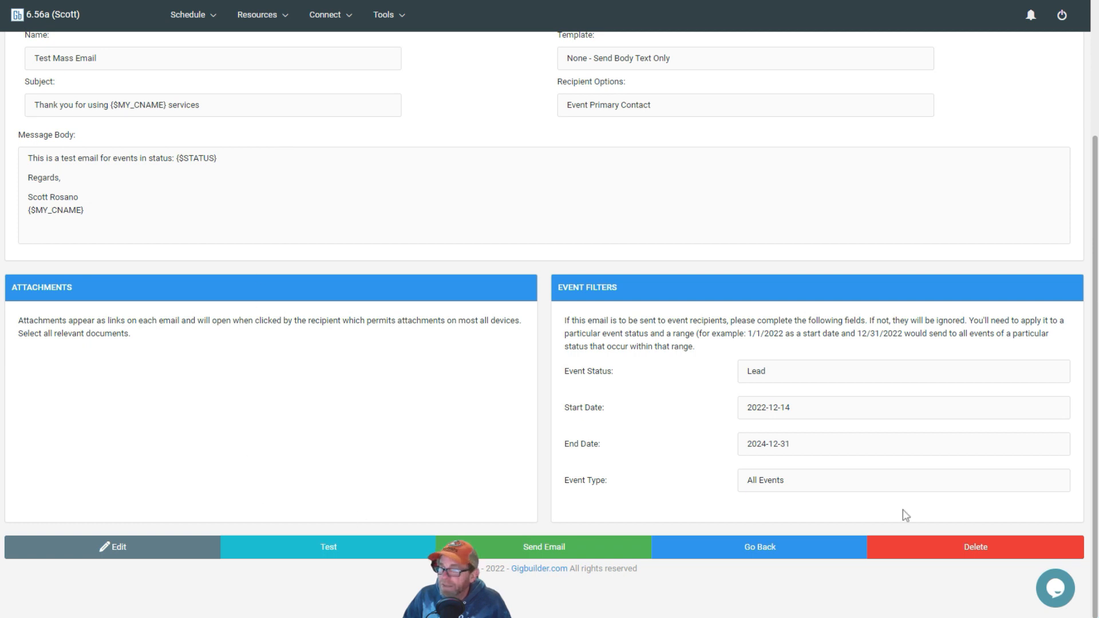
Step: Go back to the list, start editing the Template Test entry and choose the Sign Contract Reminder template
click(761, 548)
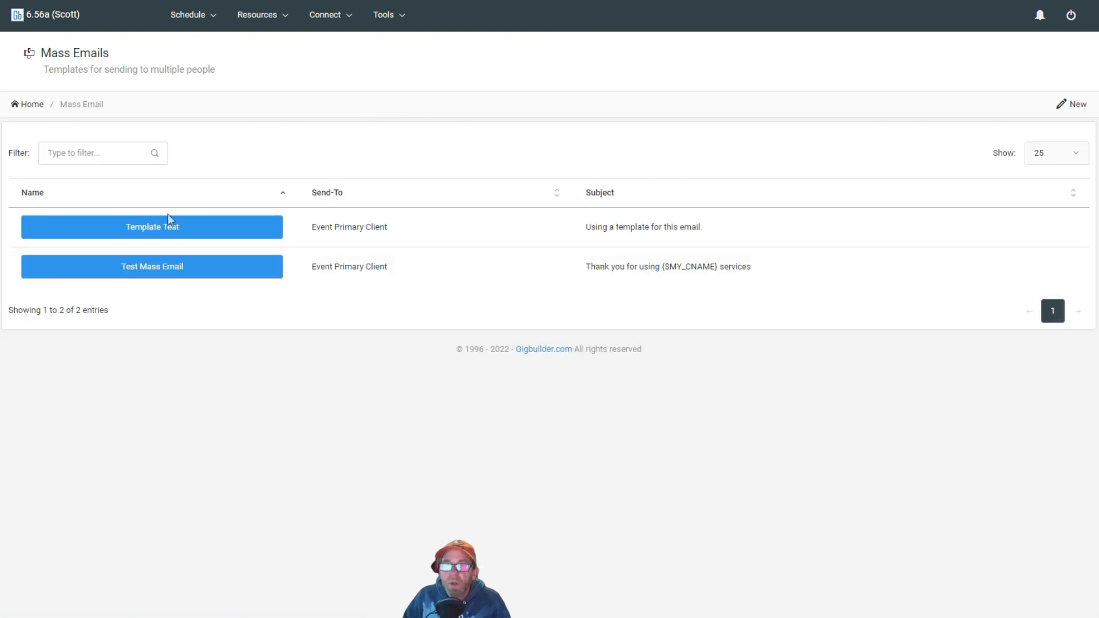
click(161, 230)
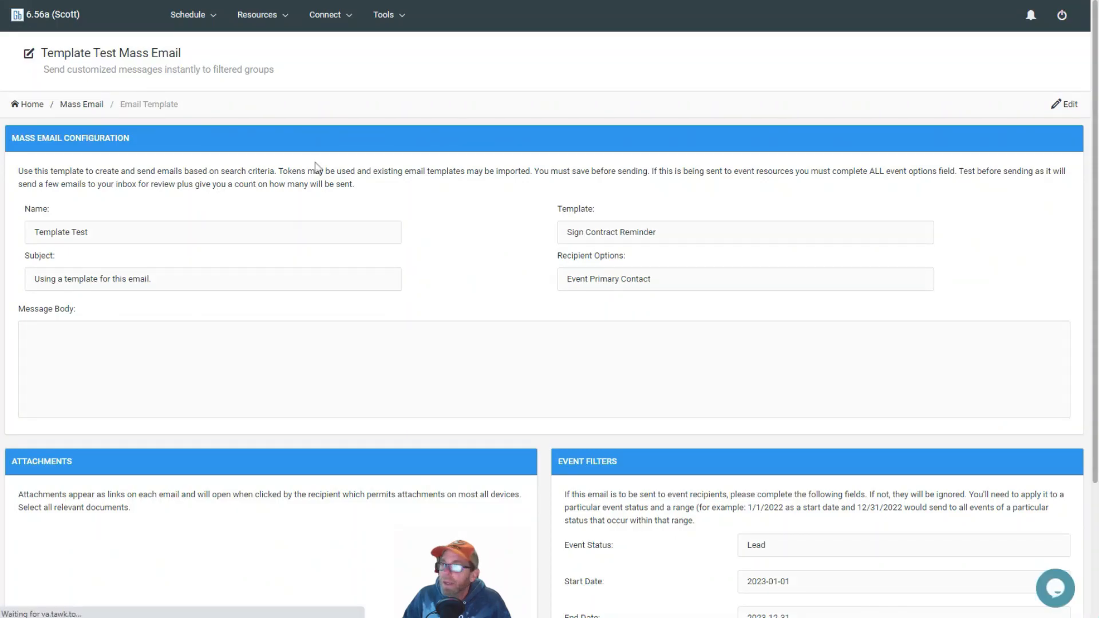
click(1069, 104)
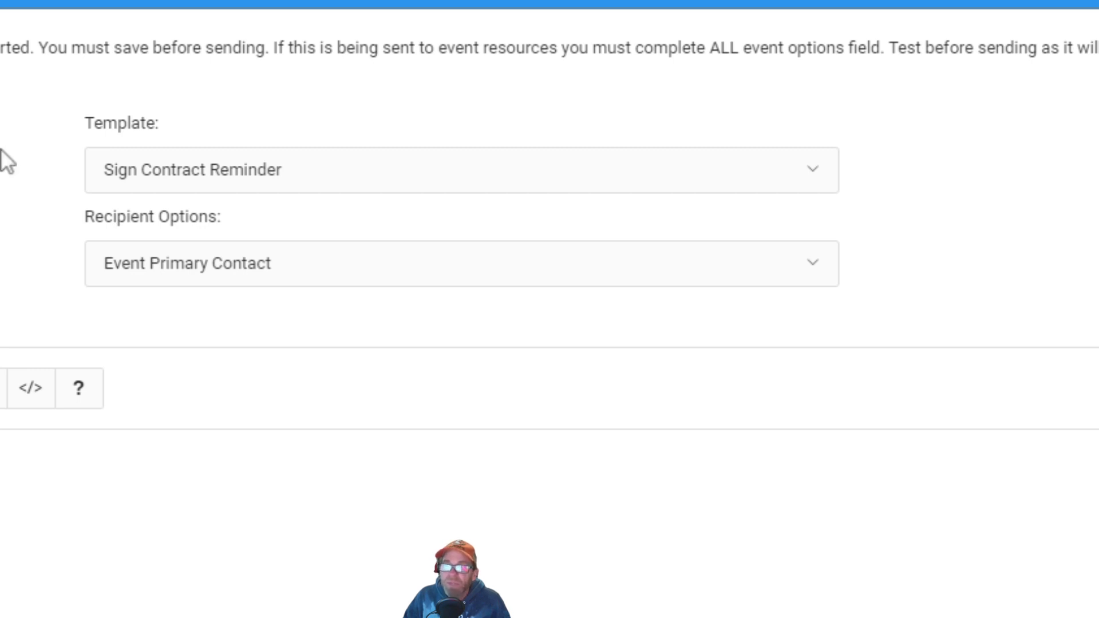
click(204, 180)
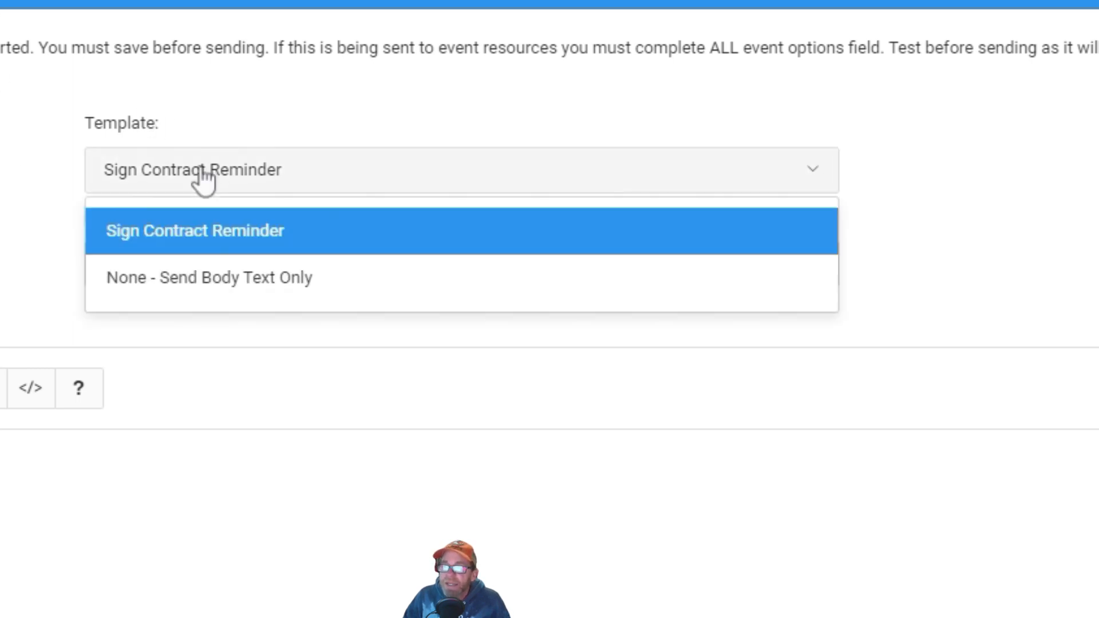
click(191, 234)
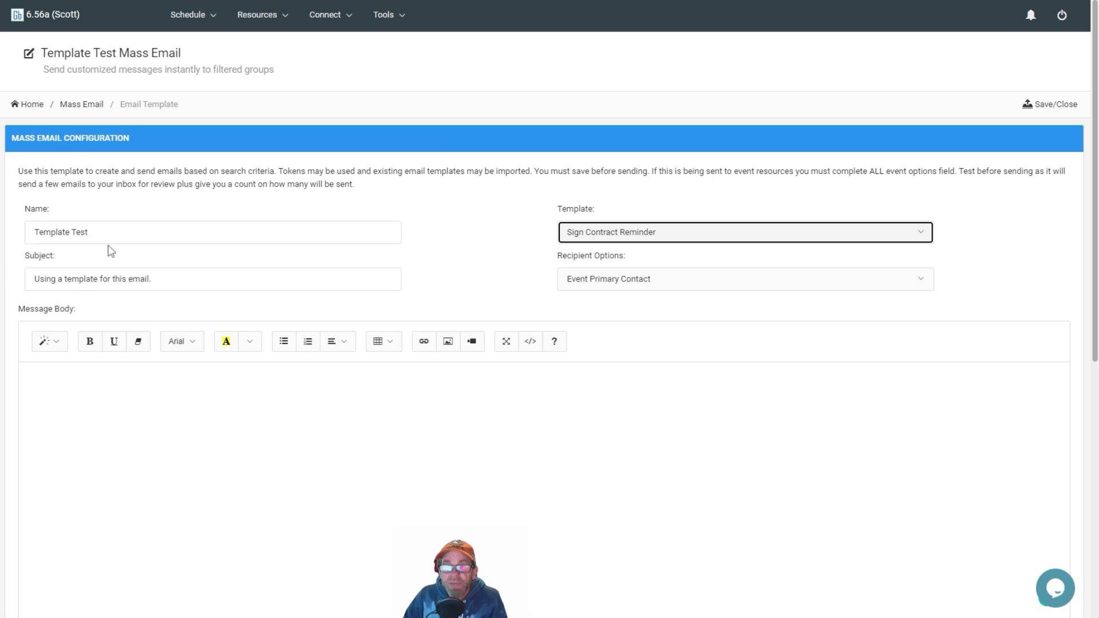
Step: Set the subject to "Reminder to sign contract" and save the mass email
triple_click(201, 272)
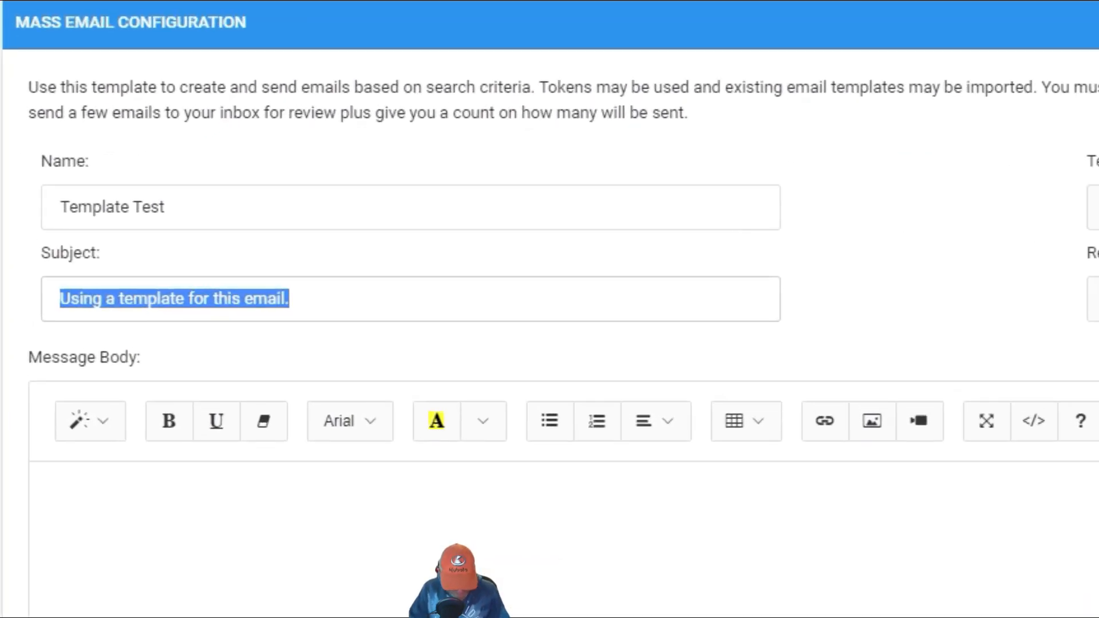
text(Reminder to Si)
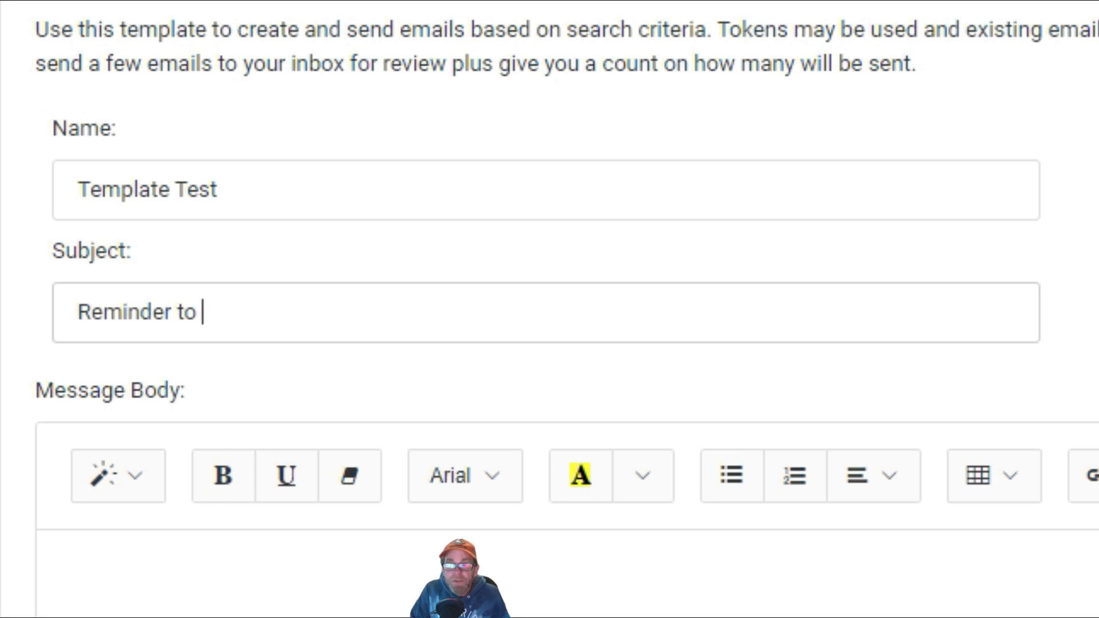
key(BackSpace)
key(BackSpace)
text(sign contrac)
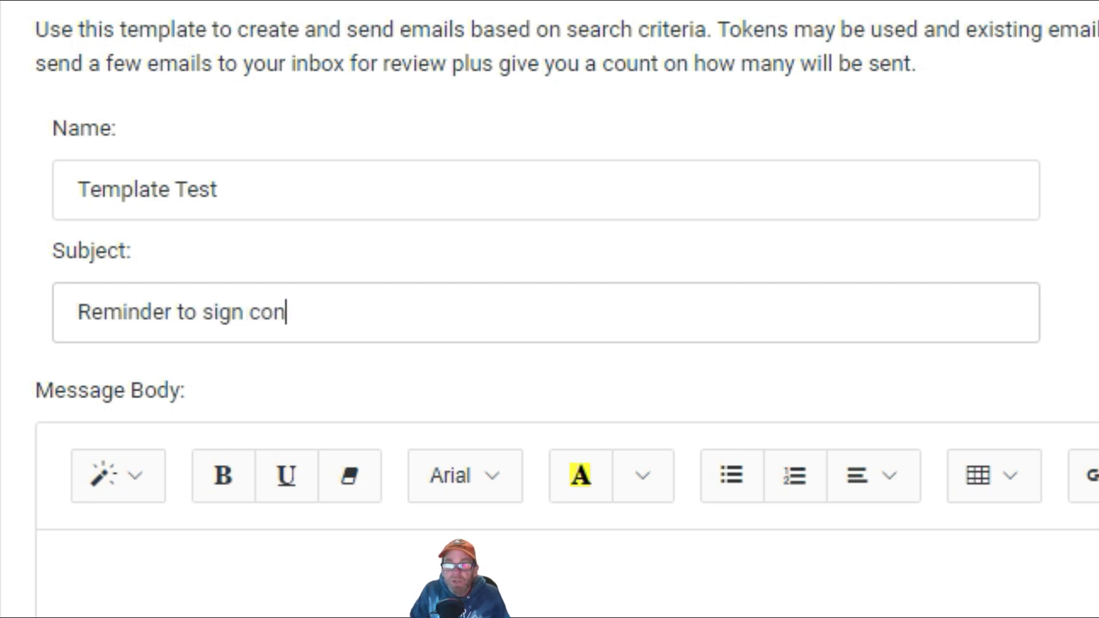
text(t)
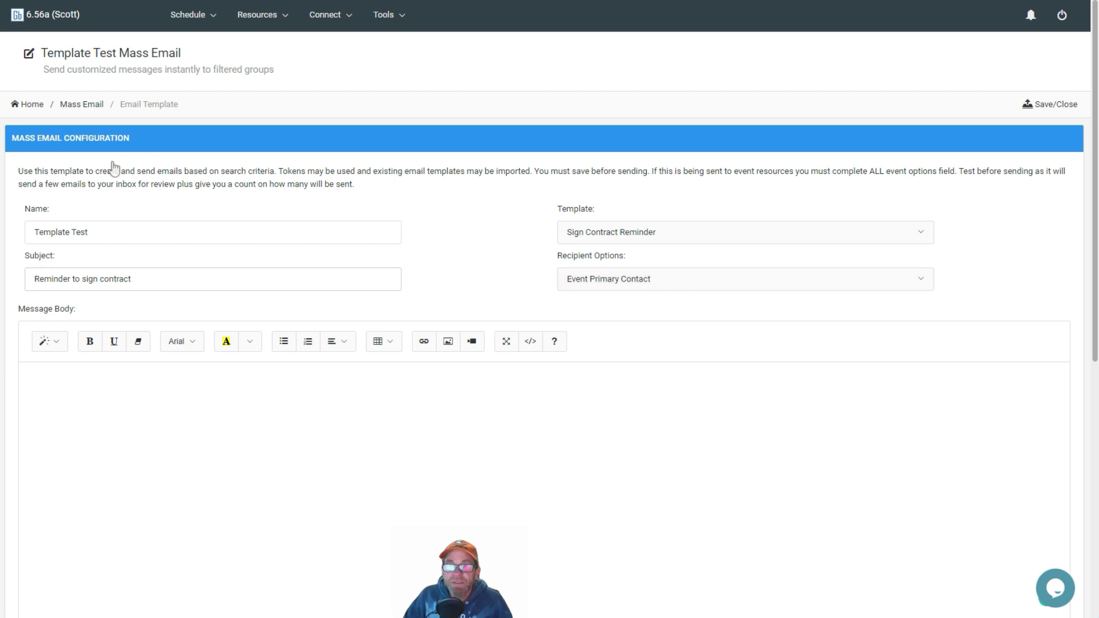
scroll(447, 281, down, 8)
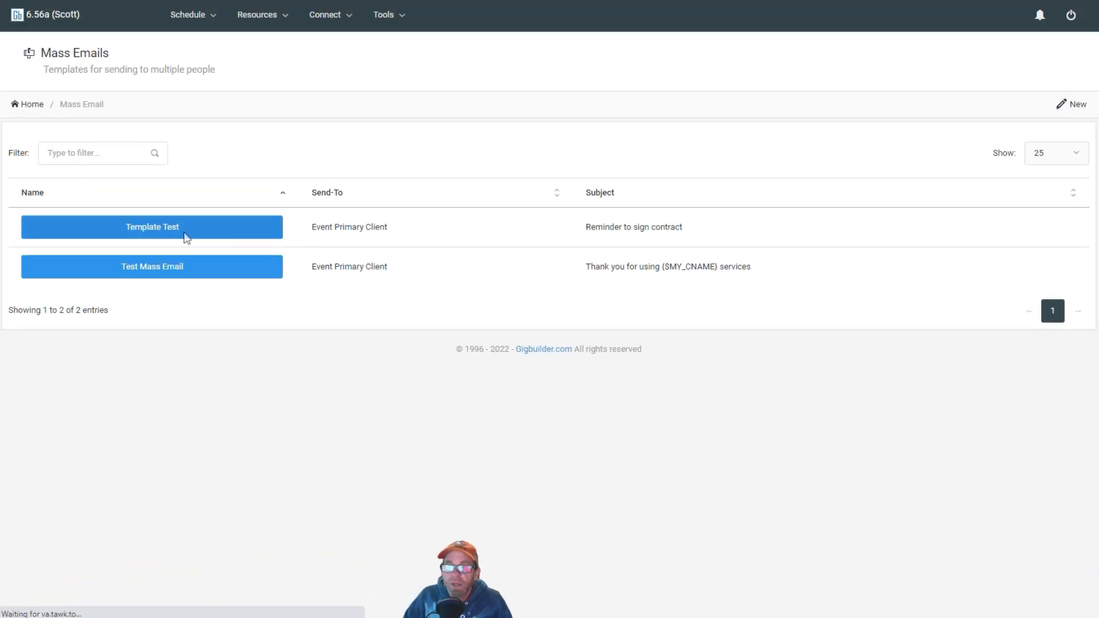
Step: Open Template Test and run a test send, confirming and closing the results
click(186, 239)
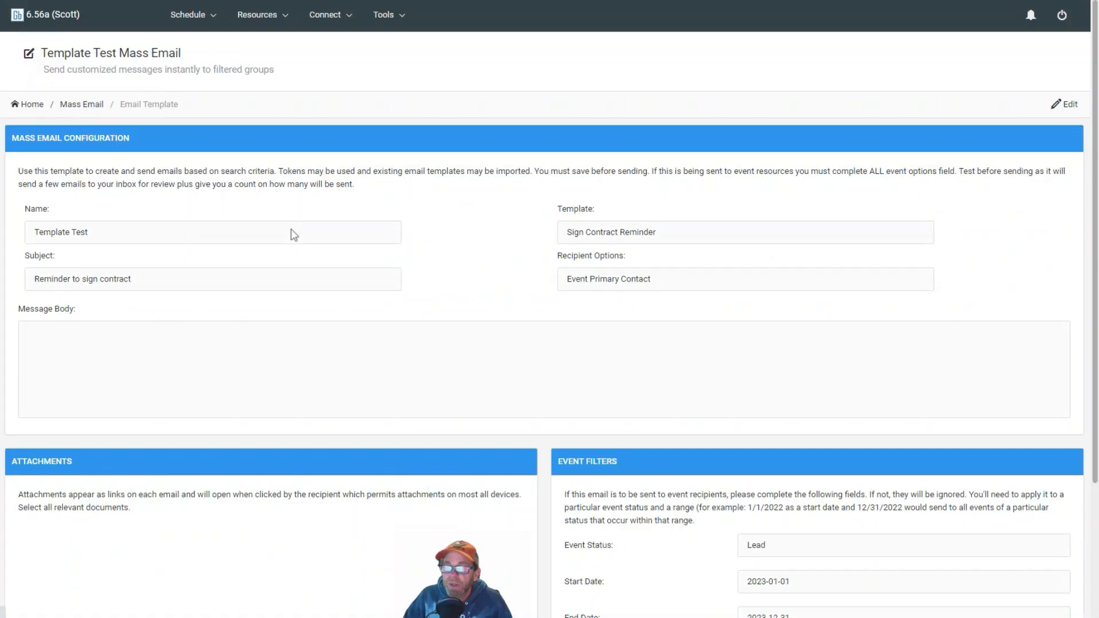
scroll(294, 234, down, 3)
click(324, 553)
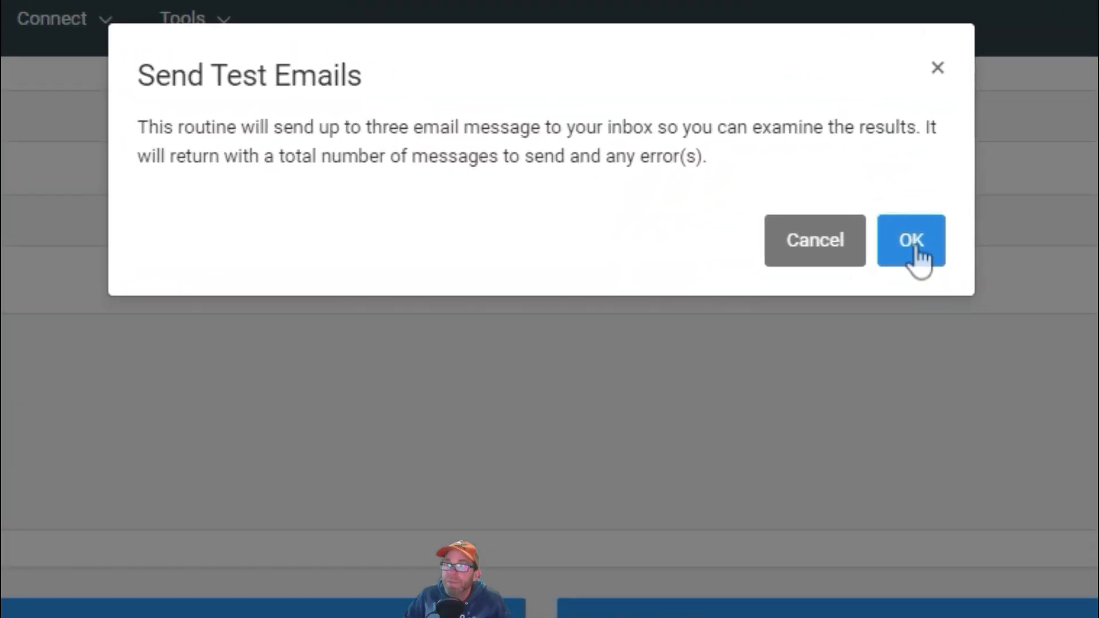
click(732, 127)
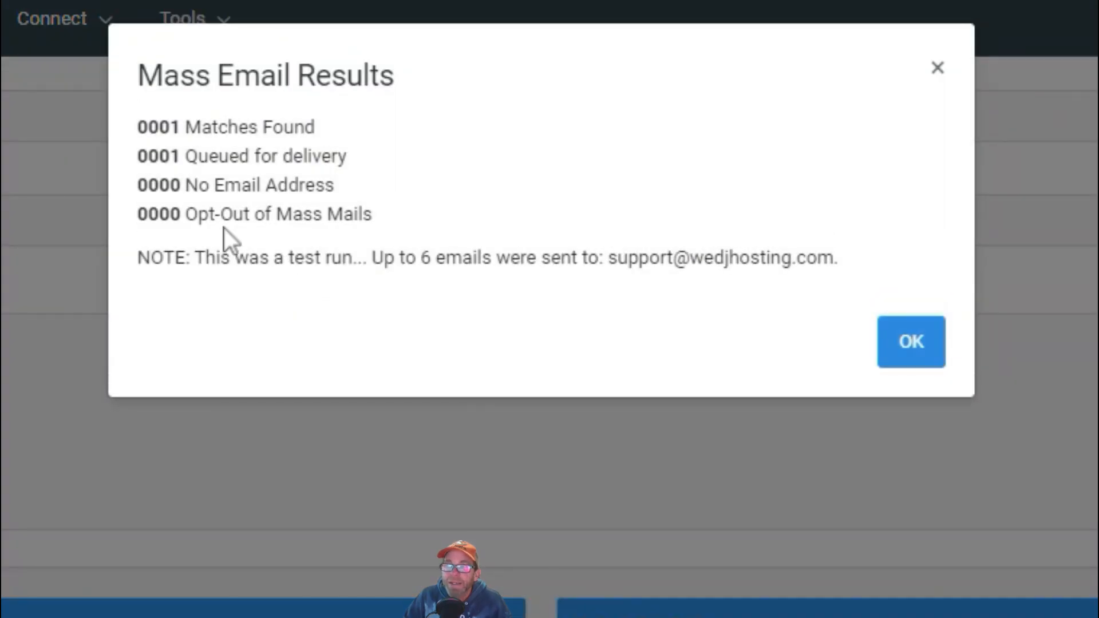
click(908, 341)
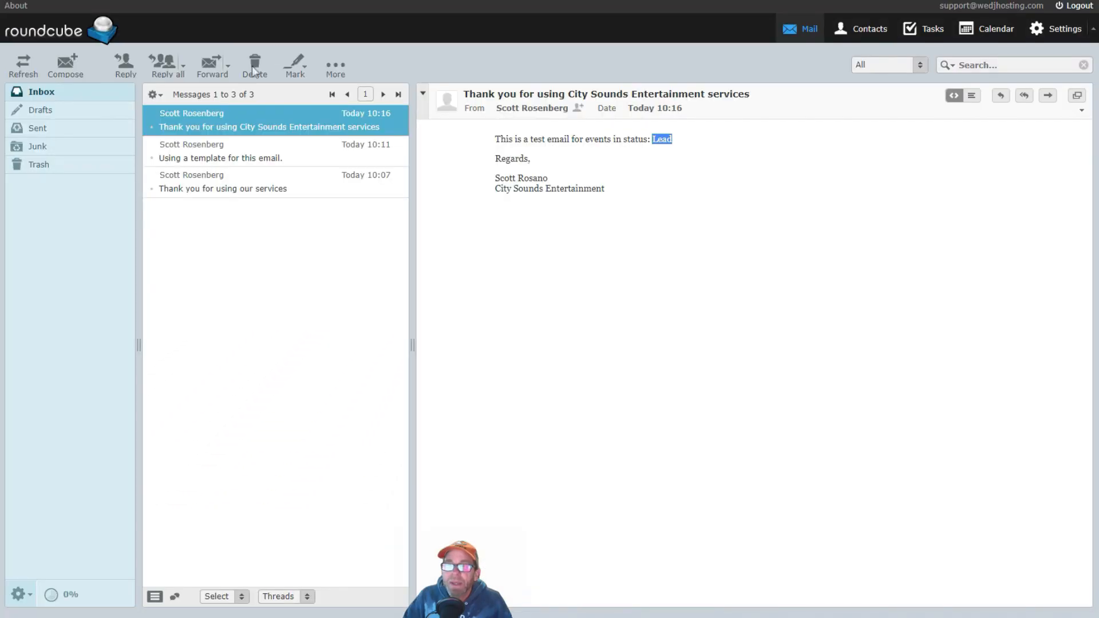
Step: Refresh the webmail inbox and open the "Reminder to sign contract" message
click(21, 63)
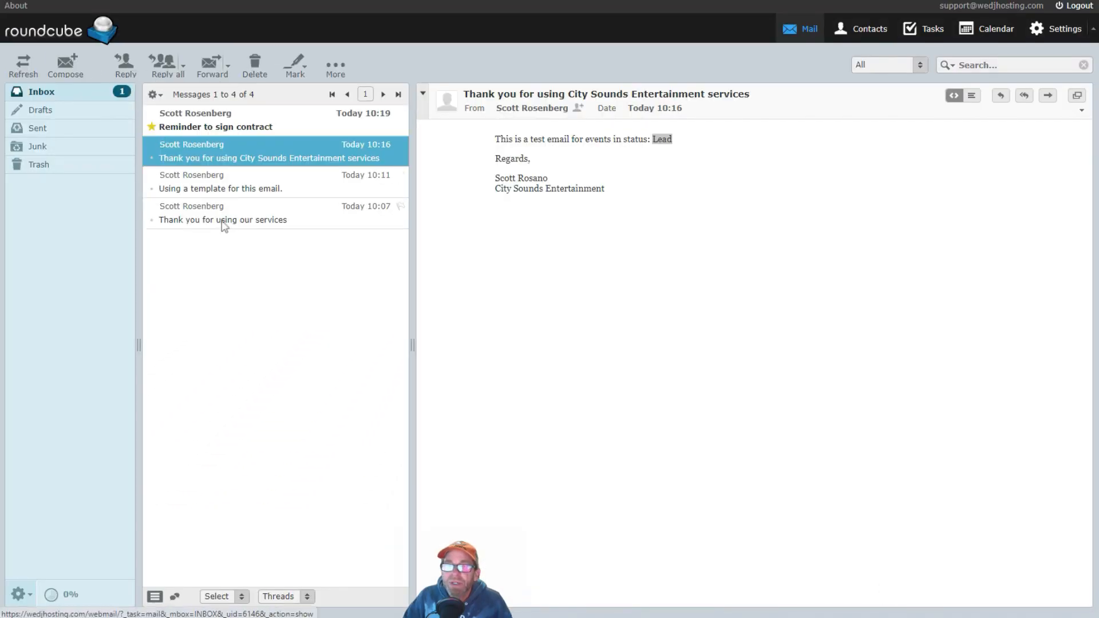
click(230, 128)
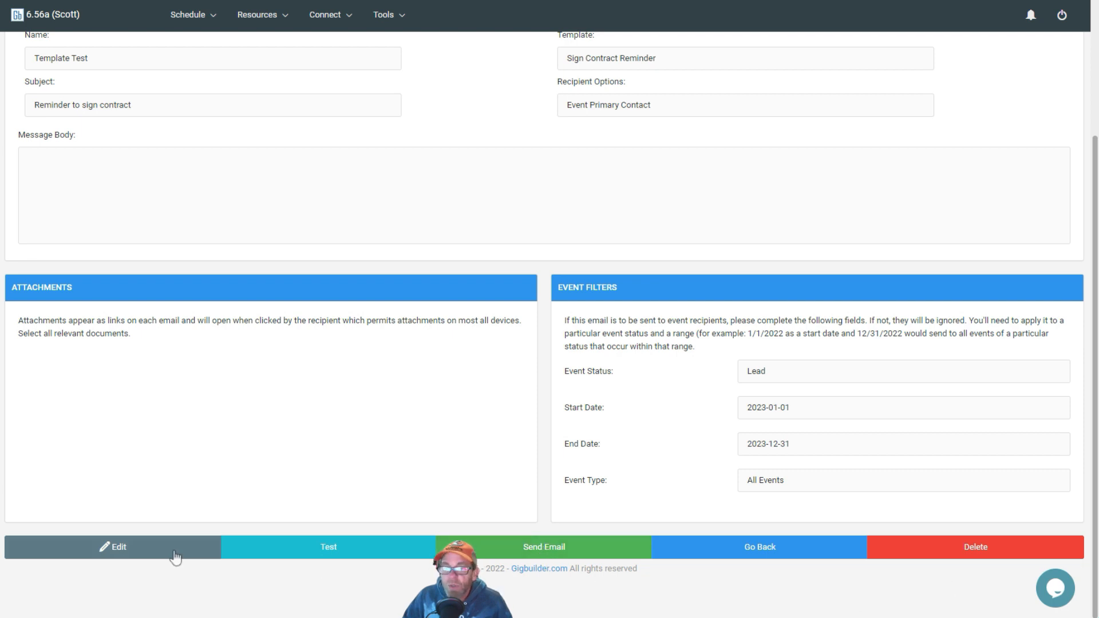
Step: Return to the mass email list and create a new mass email named "Youtube demo email" with subject "Test Subject"
click(767, 551)
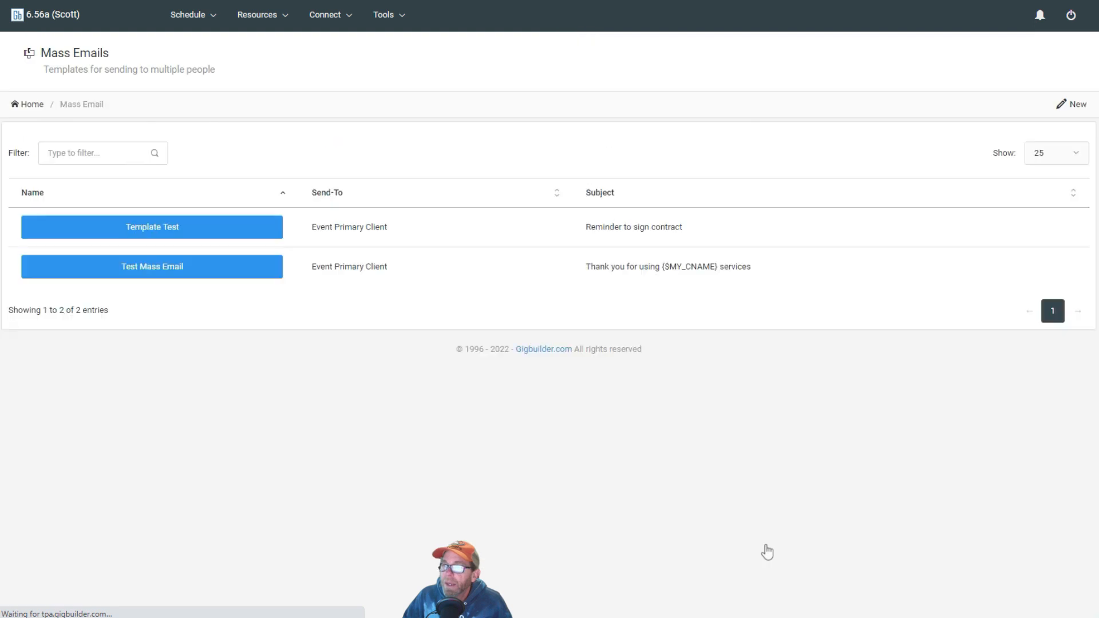
click(1073, 107)
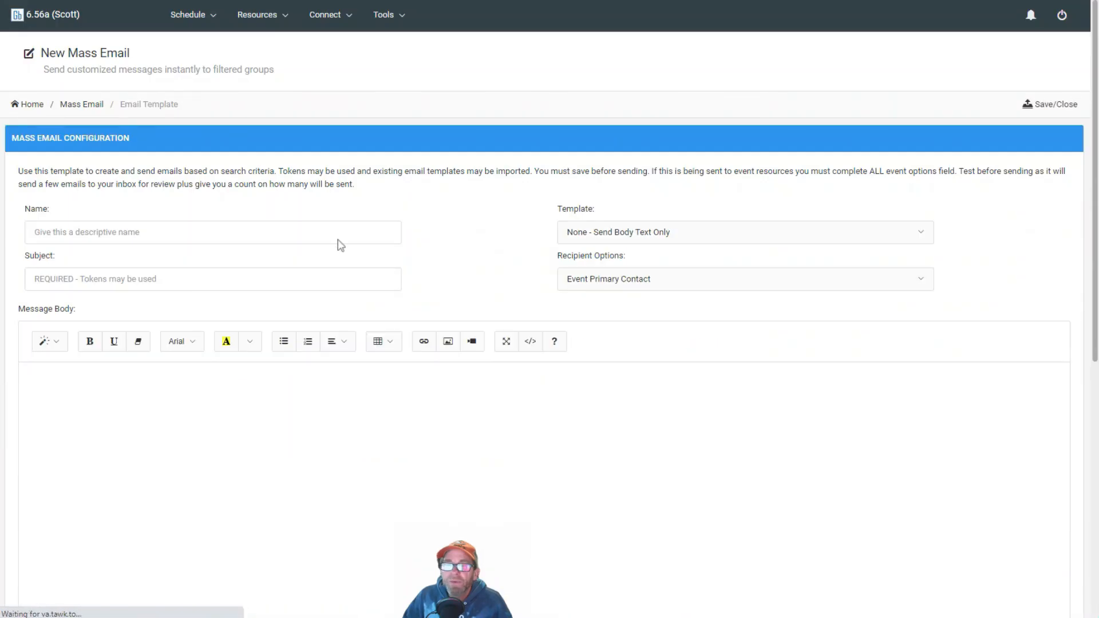
click(124, 233)
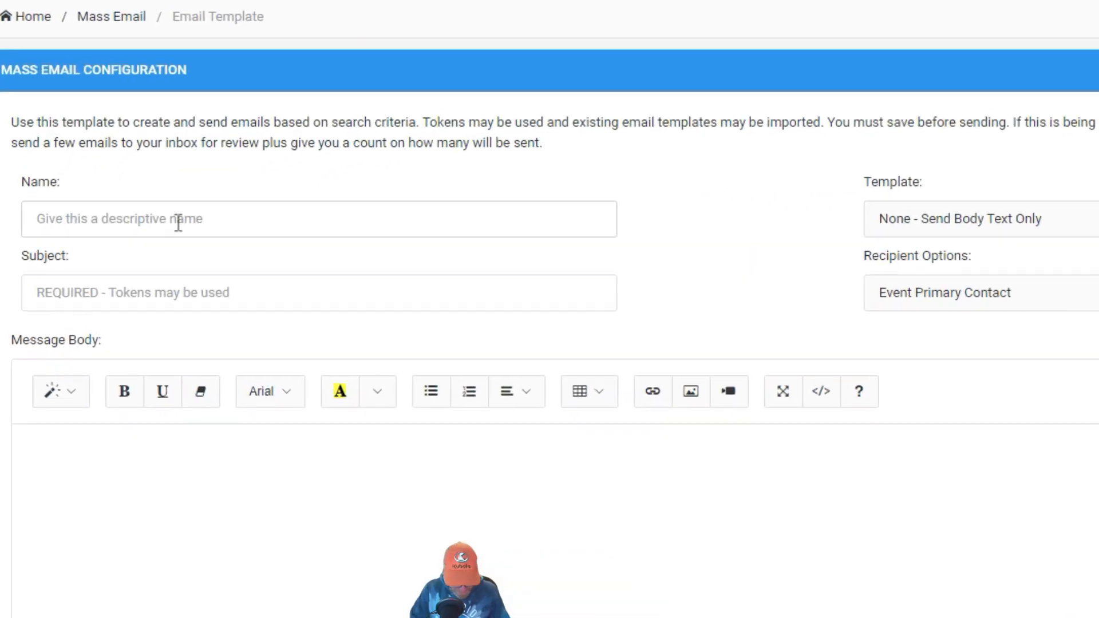
text(Youtu)
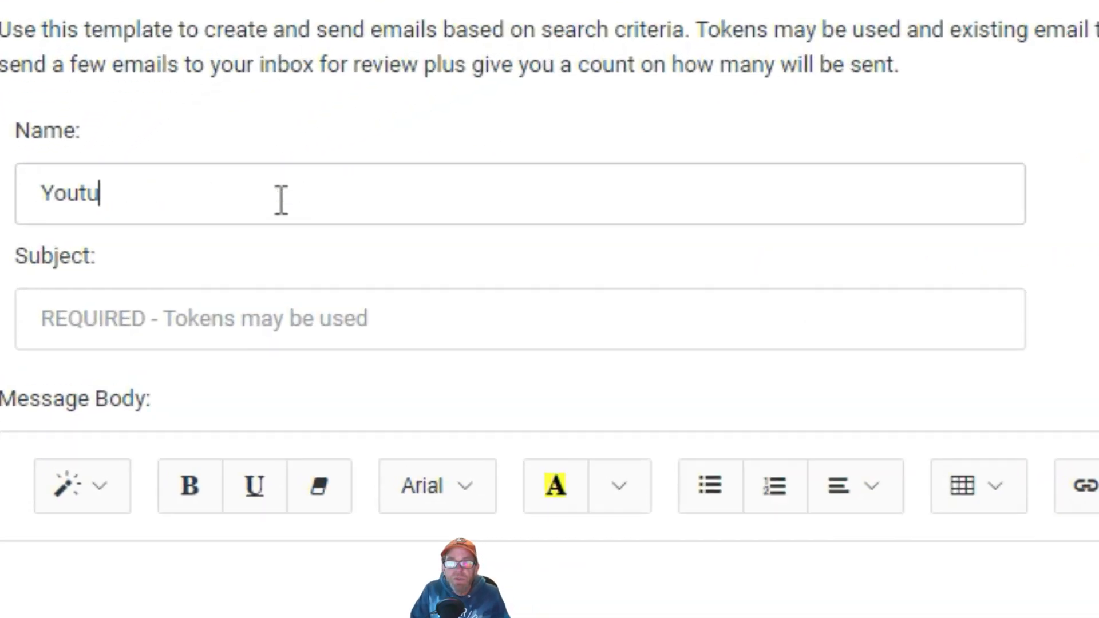
text(be demo )
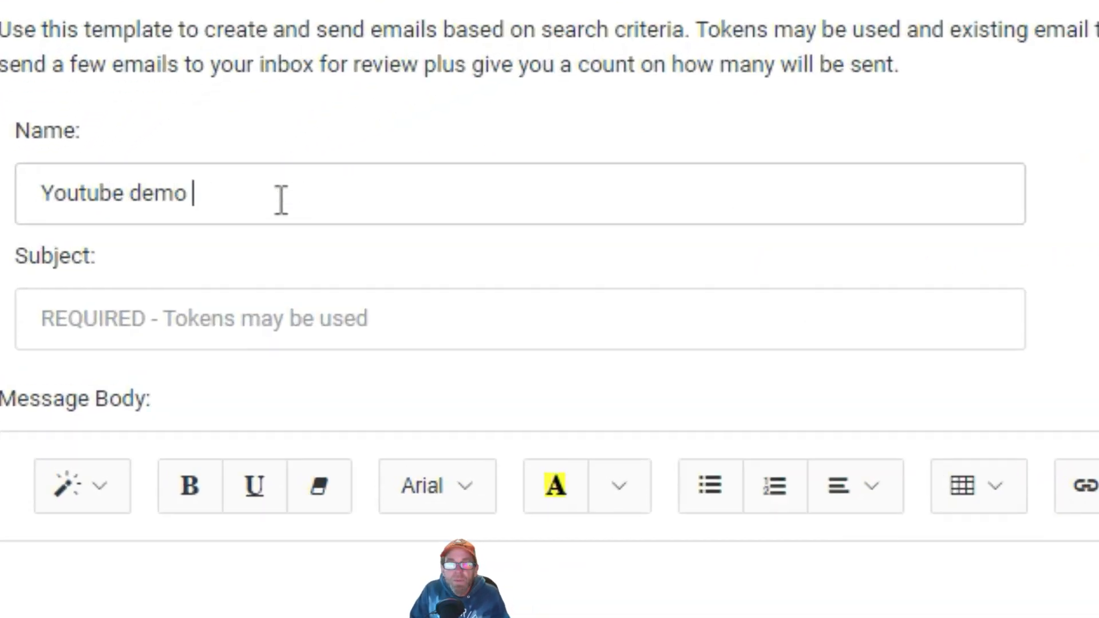
text(email)
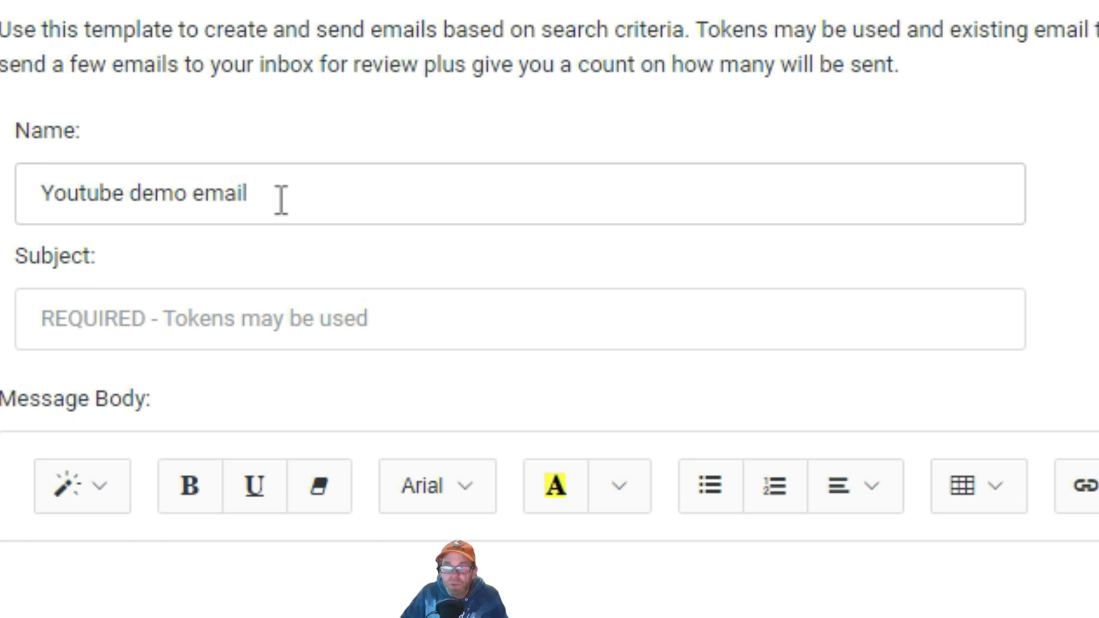
click(252, 325)
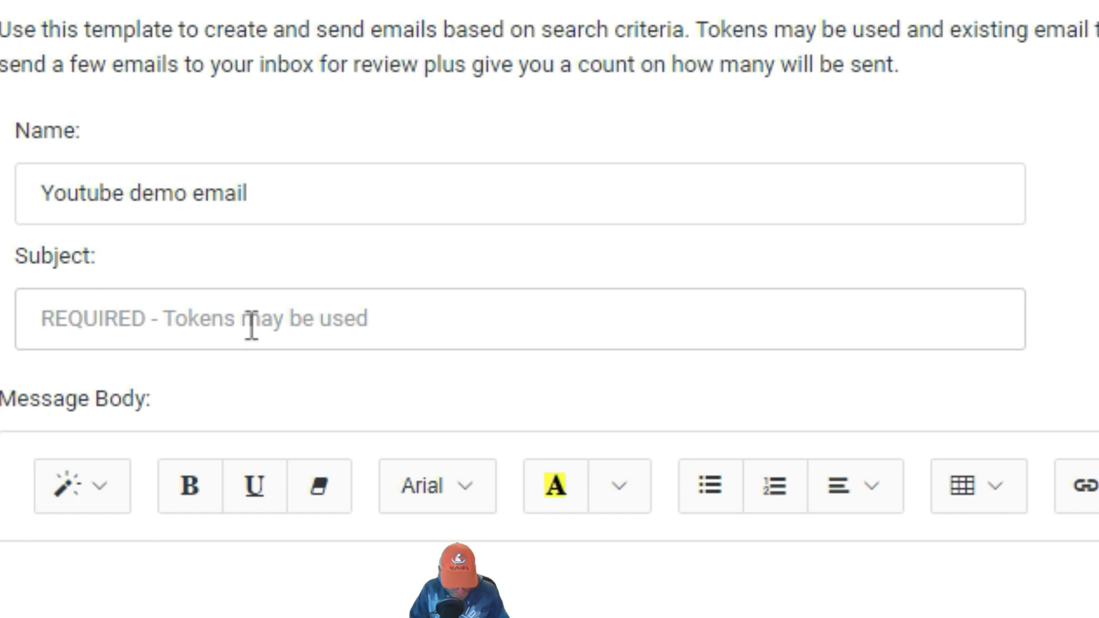
text(Test Subject)
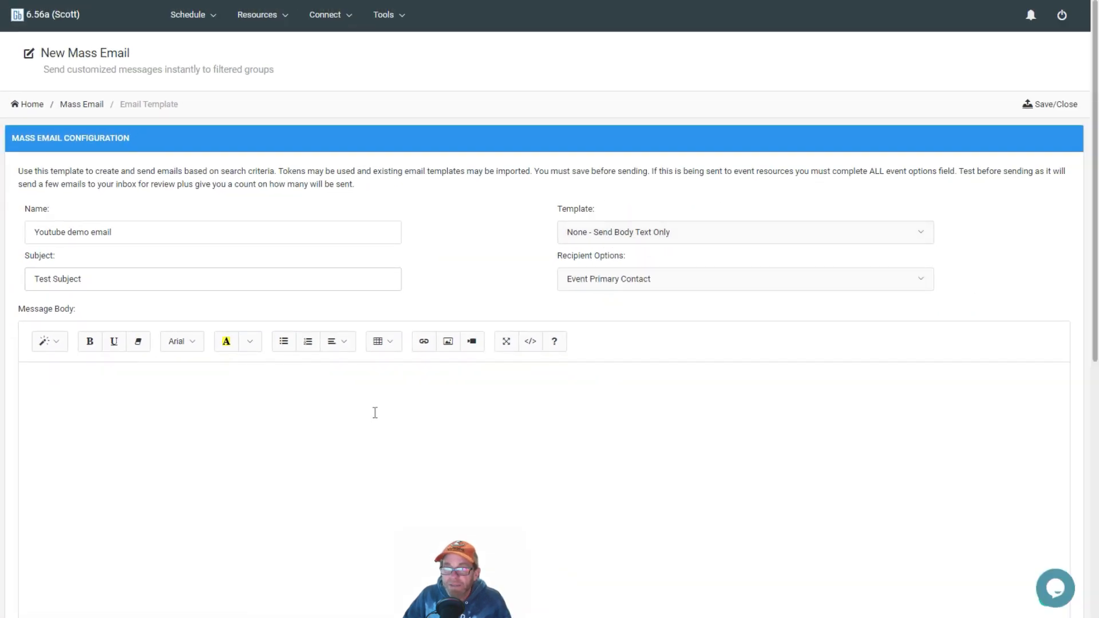
Step: Insert the Primary Client/Prospect First Name token after "Dear" in the message body
click(621, 282)
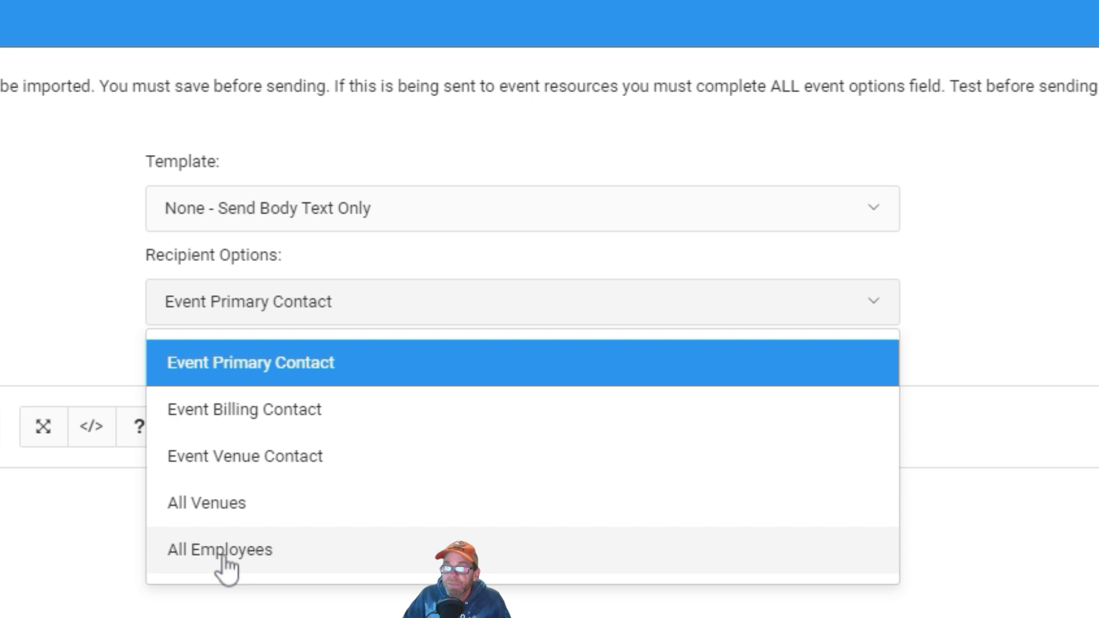
click(30, 290)
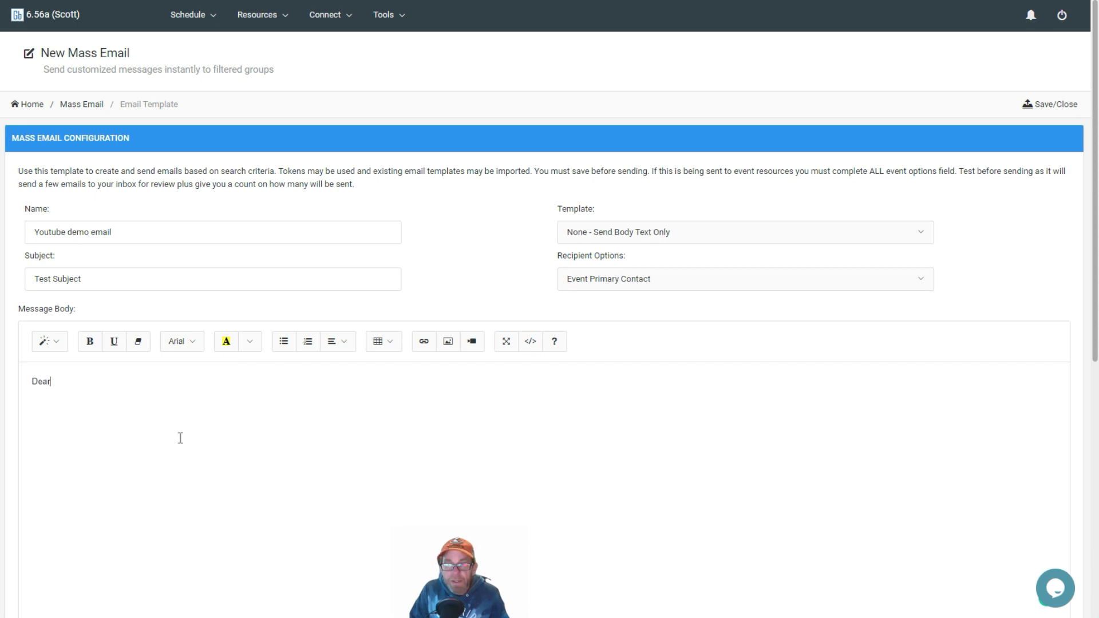
scroll(179, 438, down, 7)
scroll(177, 444, up, 4)
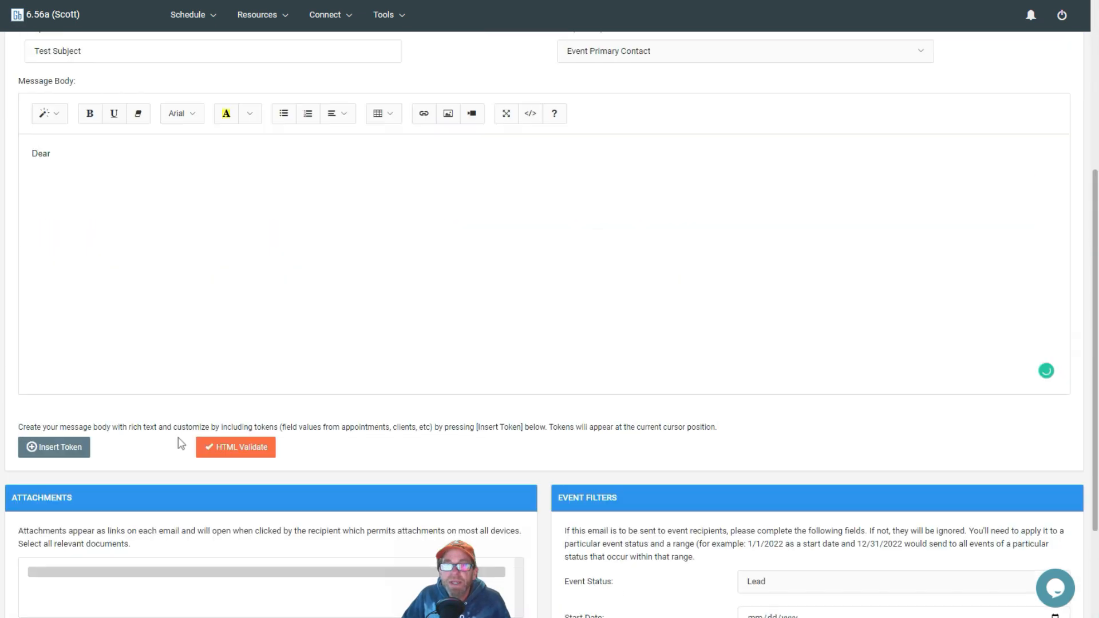
click(67, 457)
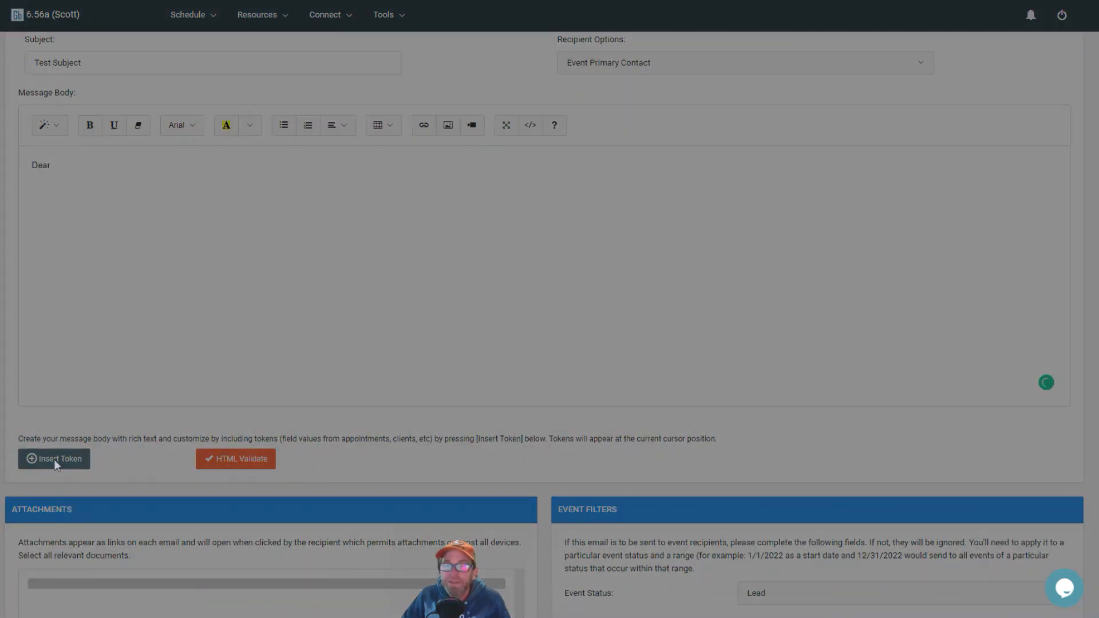
click(392, 150)
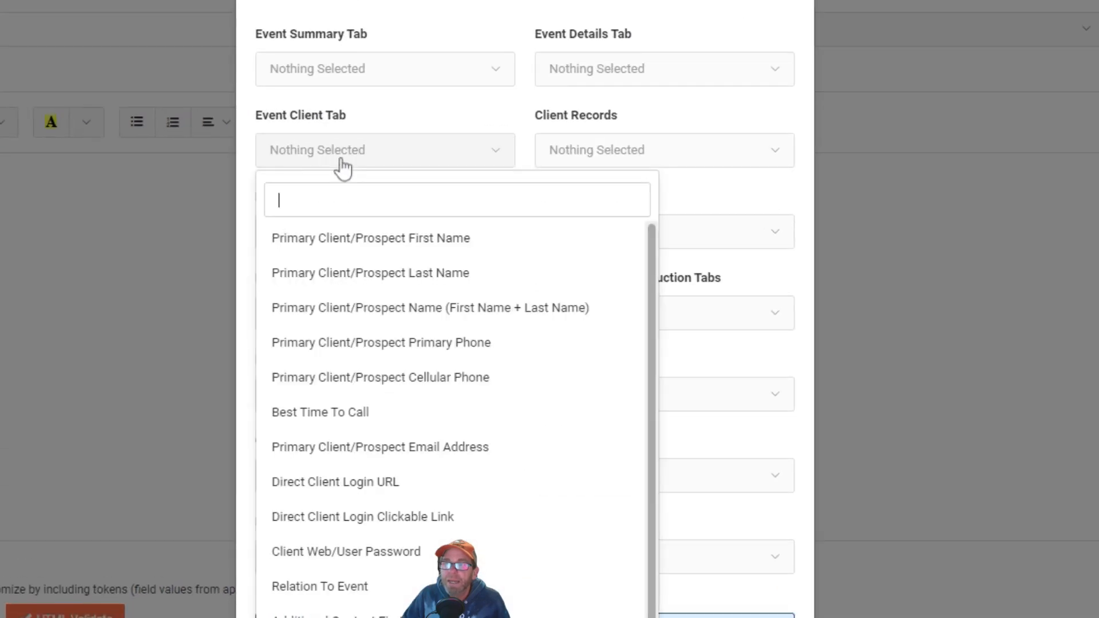
text(fir)
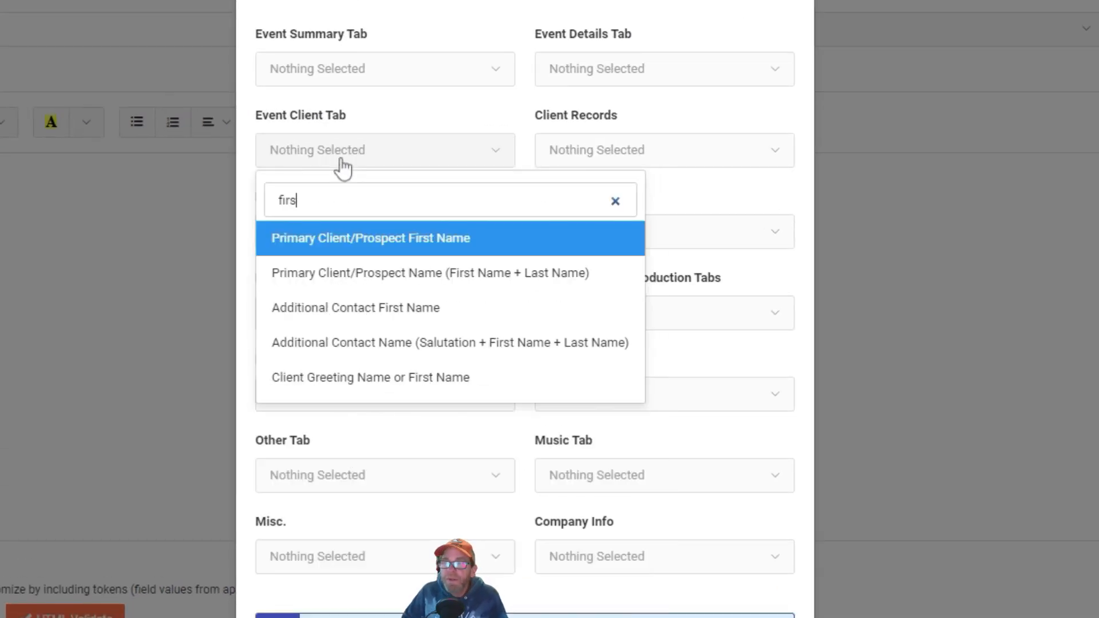
text(s)
click(375, 239)
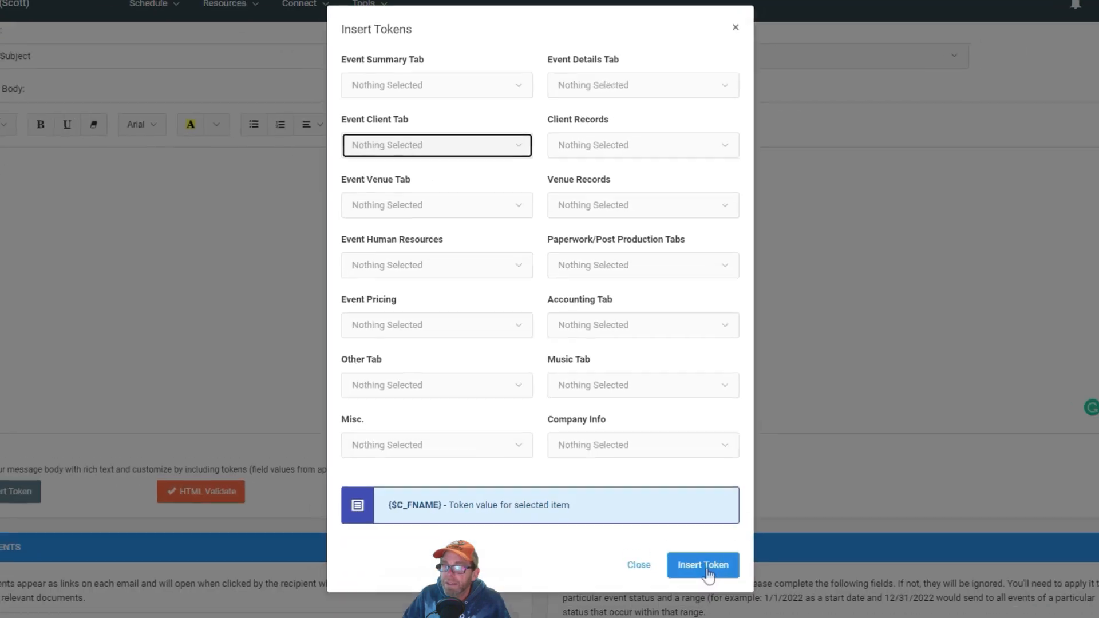
click(707, 572)
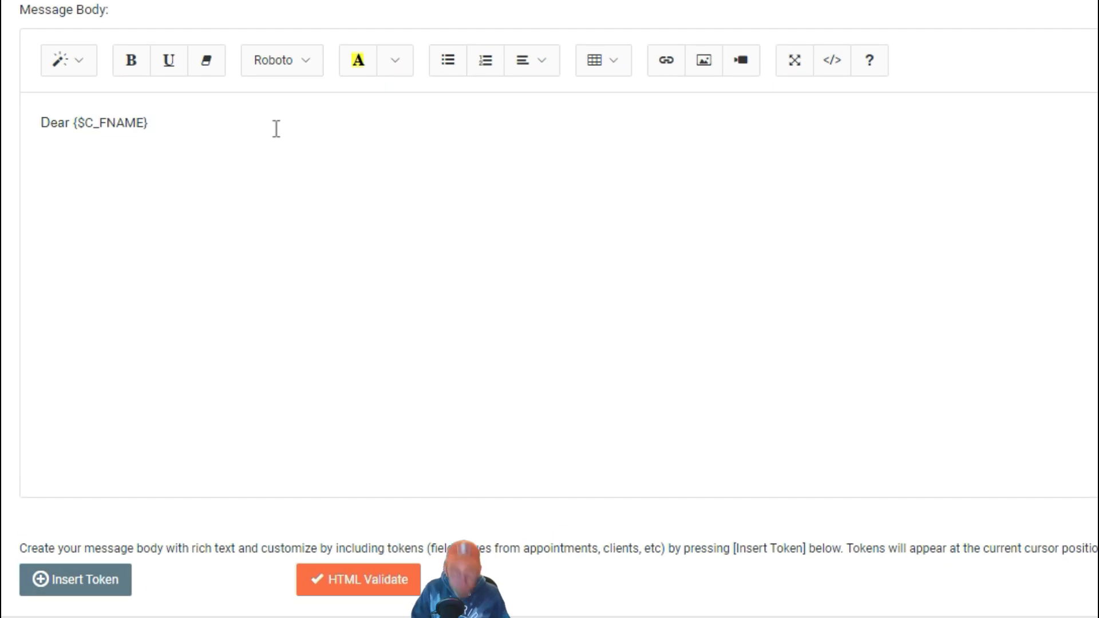
Step: Add a new body line reading "We would like to be your company of choice in 2023."
key(Return)
text(We )
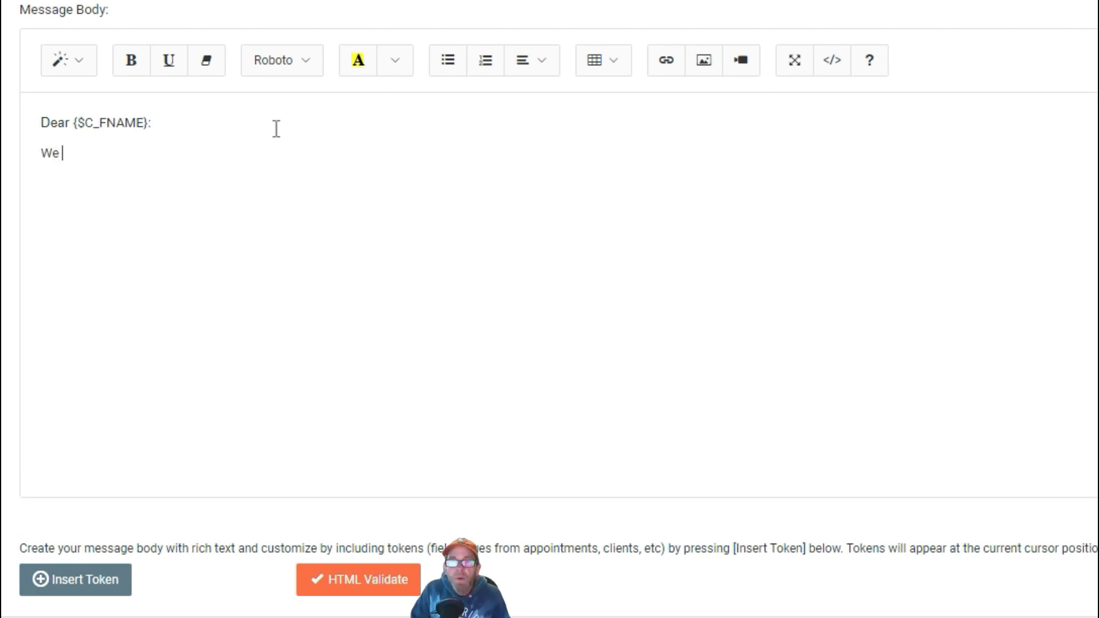
text(would like)
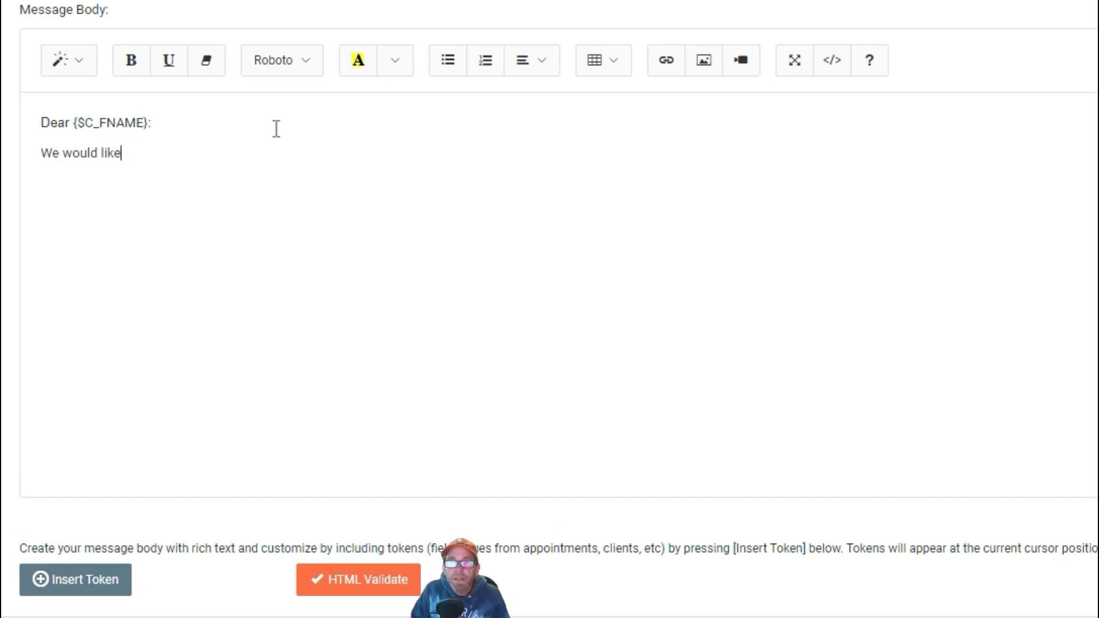
text( to be your)
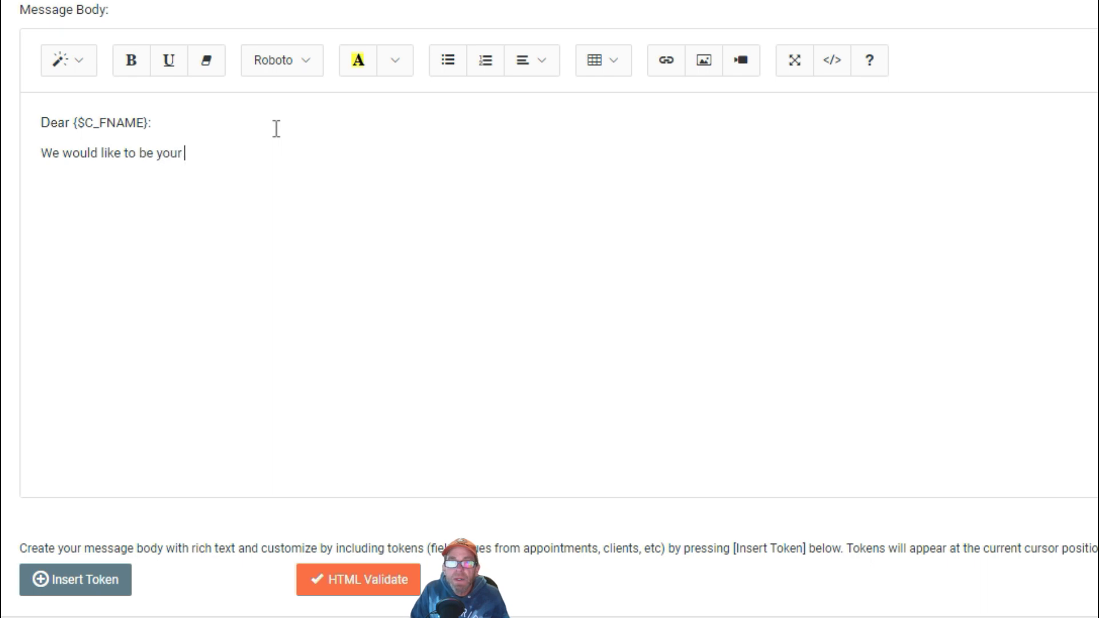
text( company of choi)
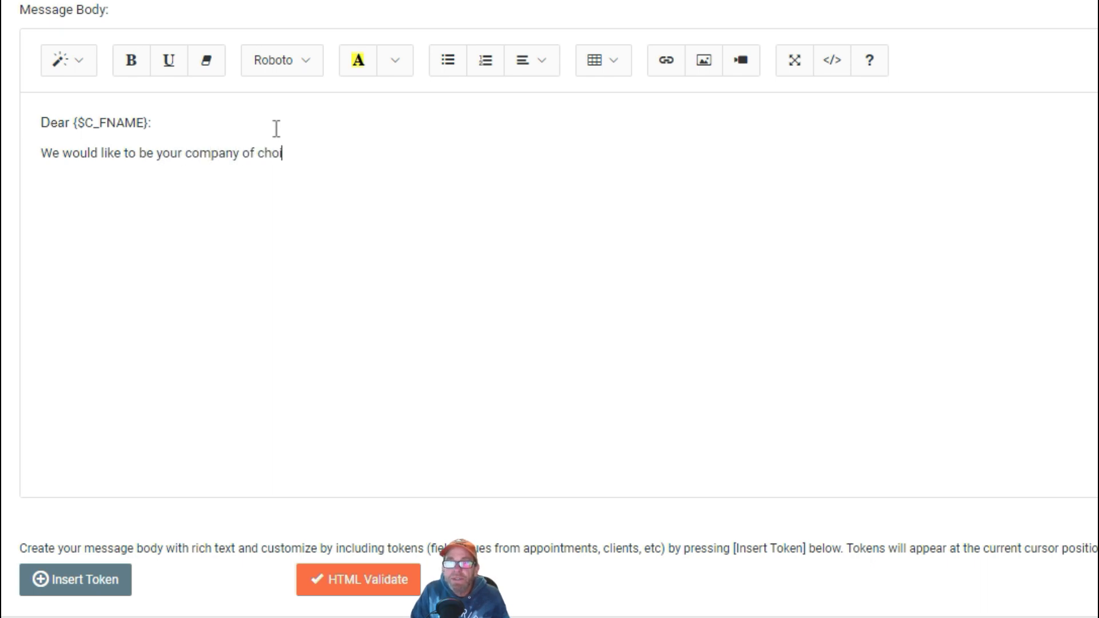
text(ce go)
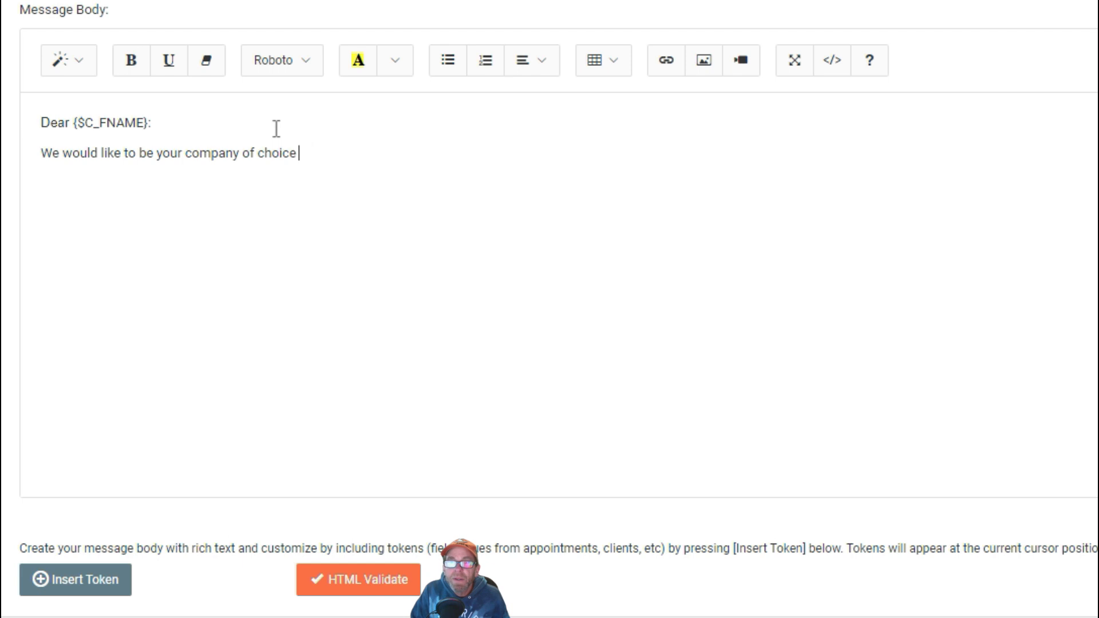
text(023.)
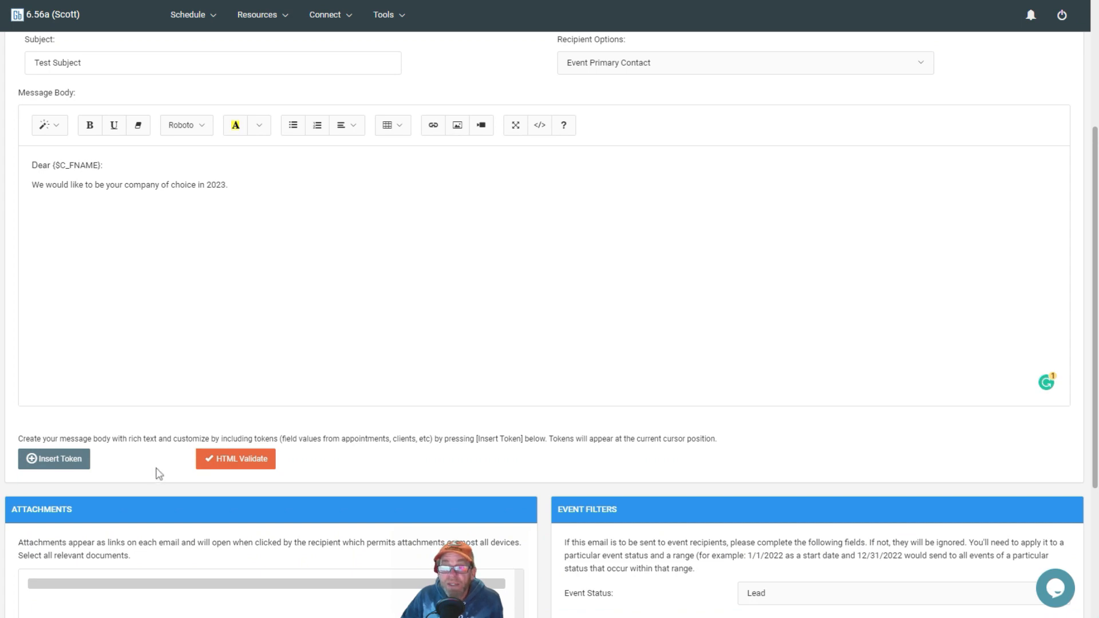
Step: Set the event status filter to Unavailable
scroll(158, 474, down, 4)
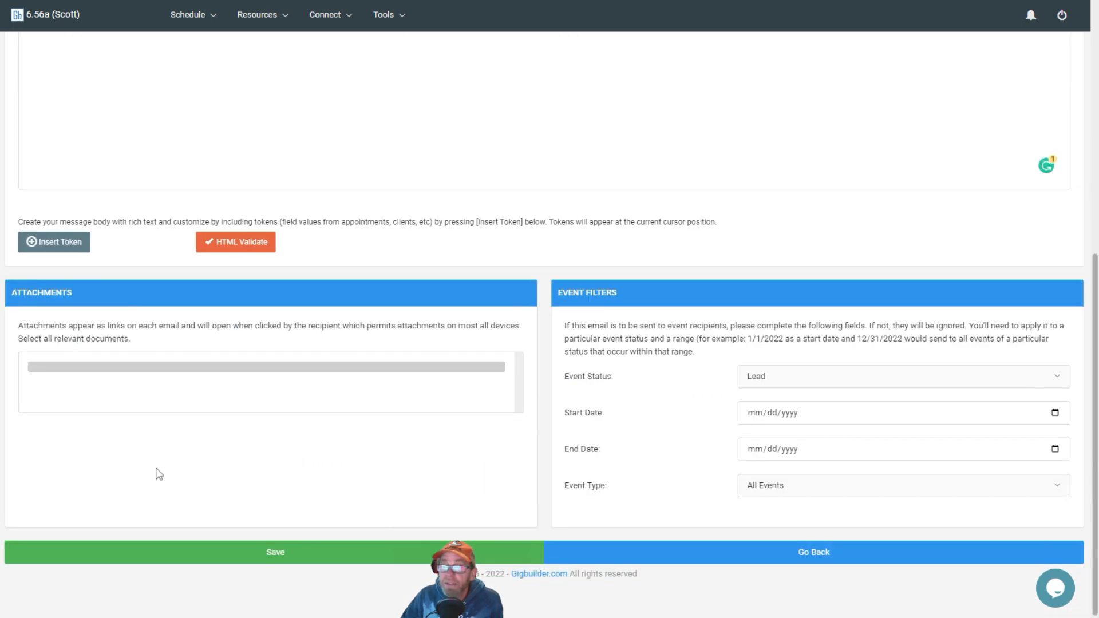
click(768, 383)
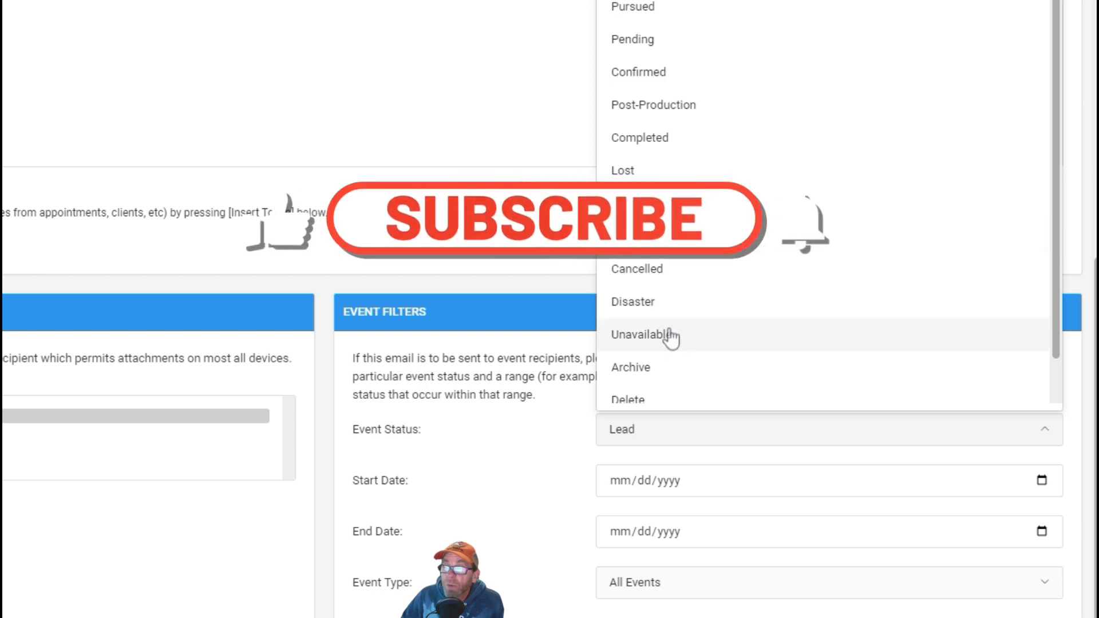
click(642, 334)
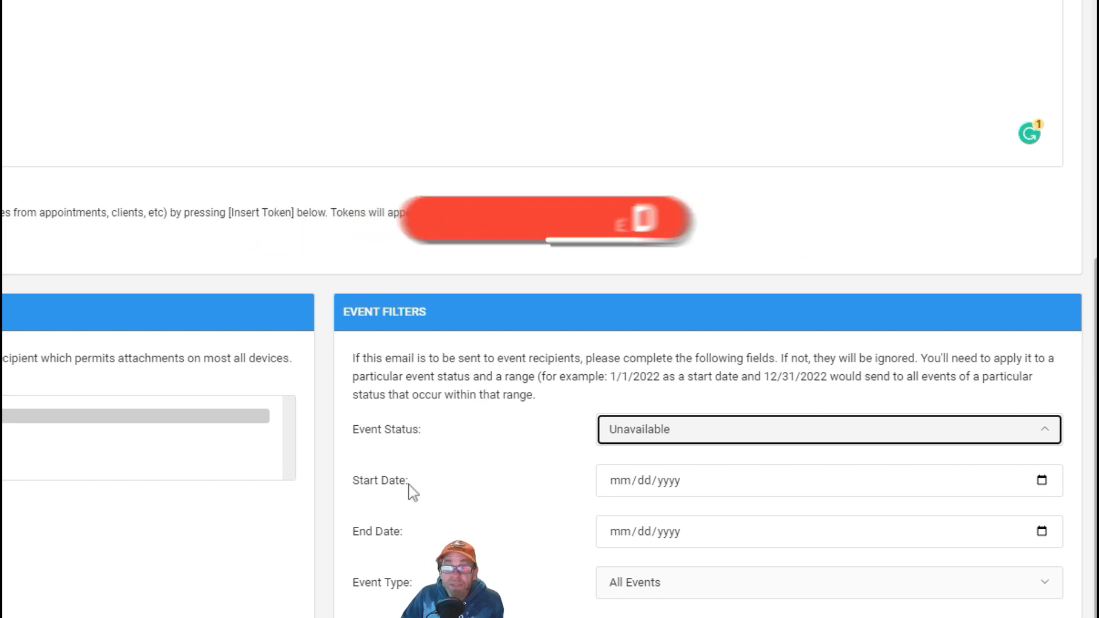
Step: Set the event filter start date to 01/01/2020 and the end date to 12/14/2022
click(664, 496)
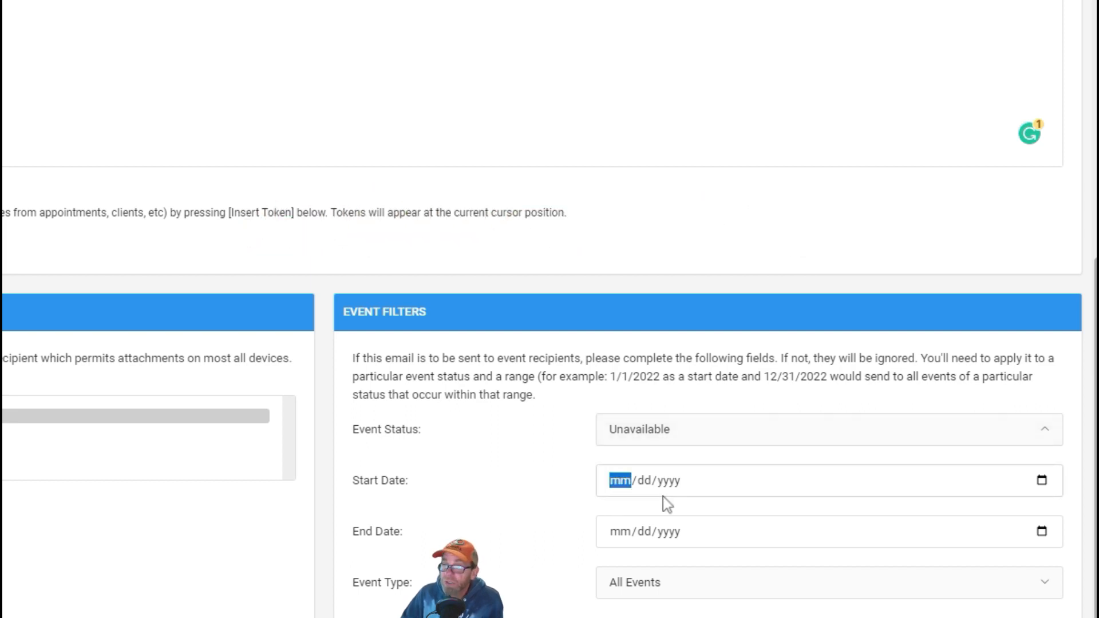
text(01/0)
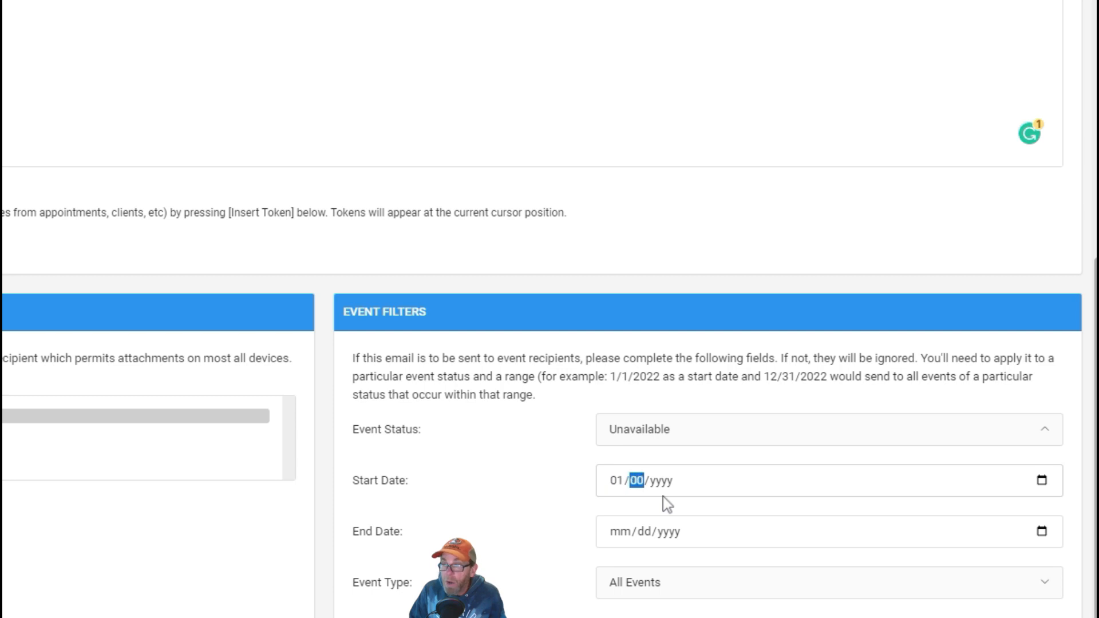
text(1/2020)
key(Tab)
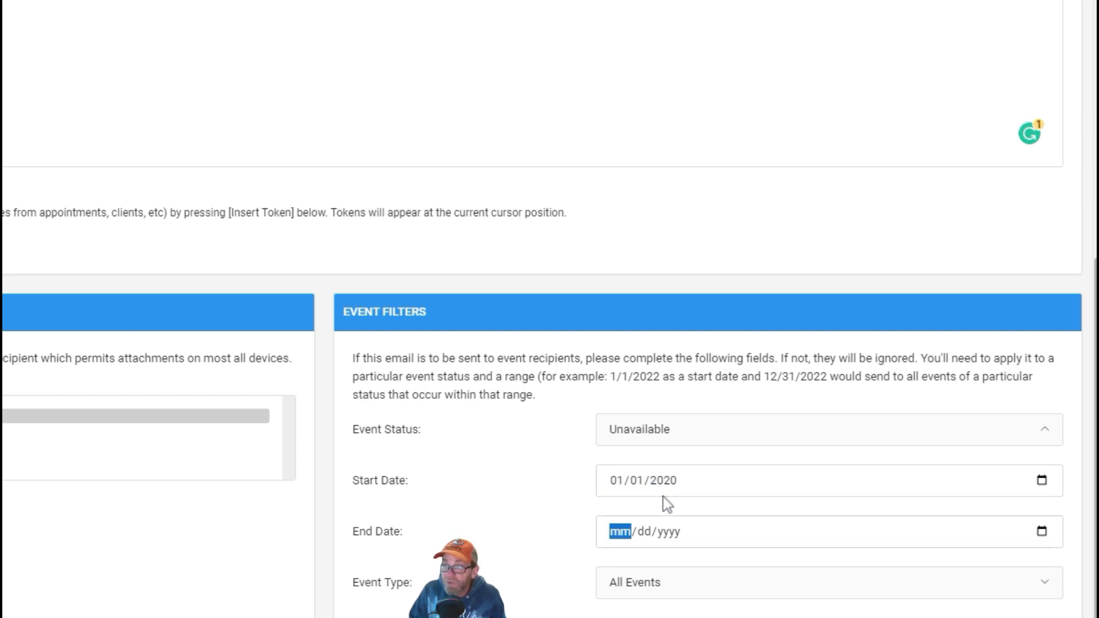
text(12142023)
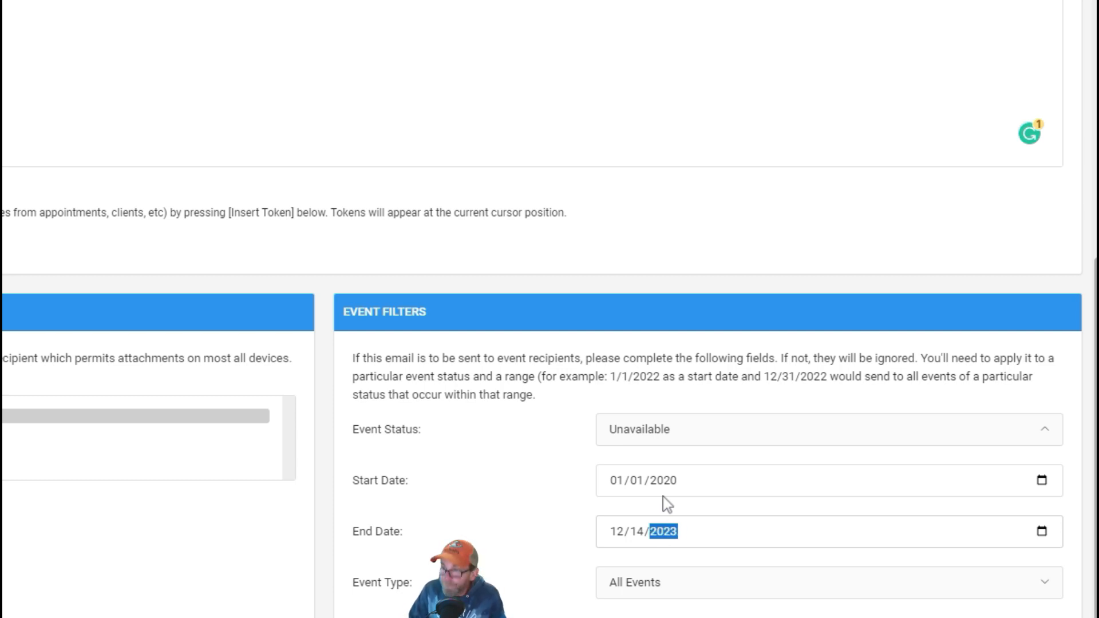
text(20)
key(BackSpace)
text(2022)
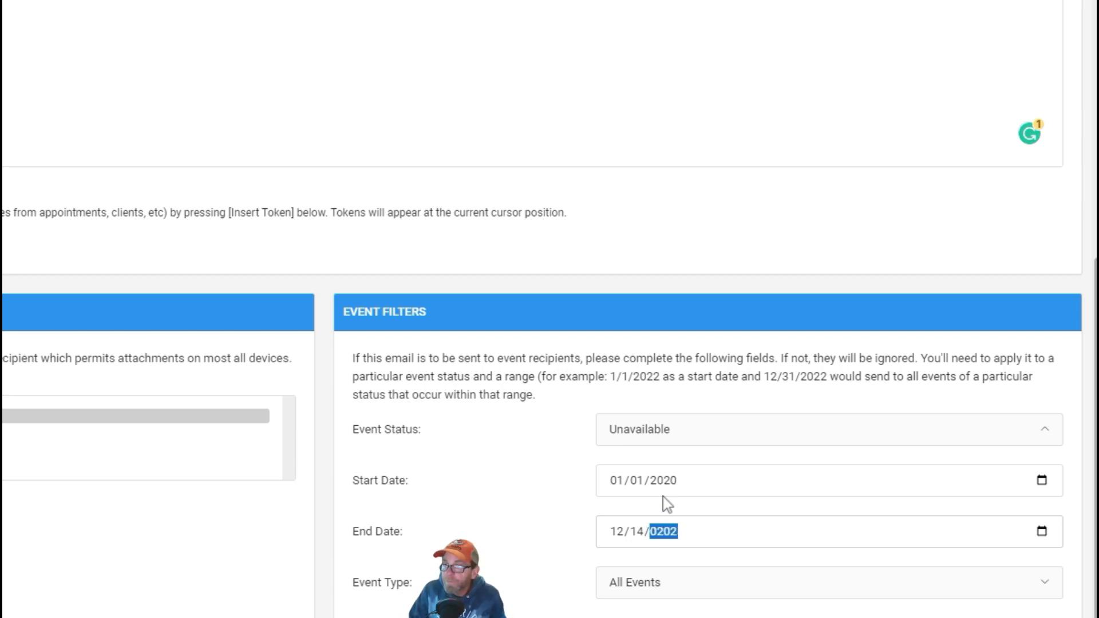
Step: Set the event type filter to Wedding Reception and save the mass email
click(647, 588)
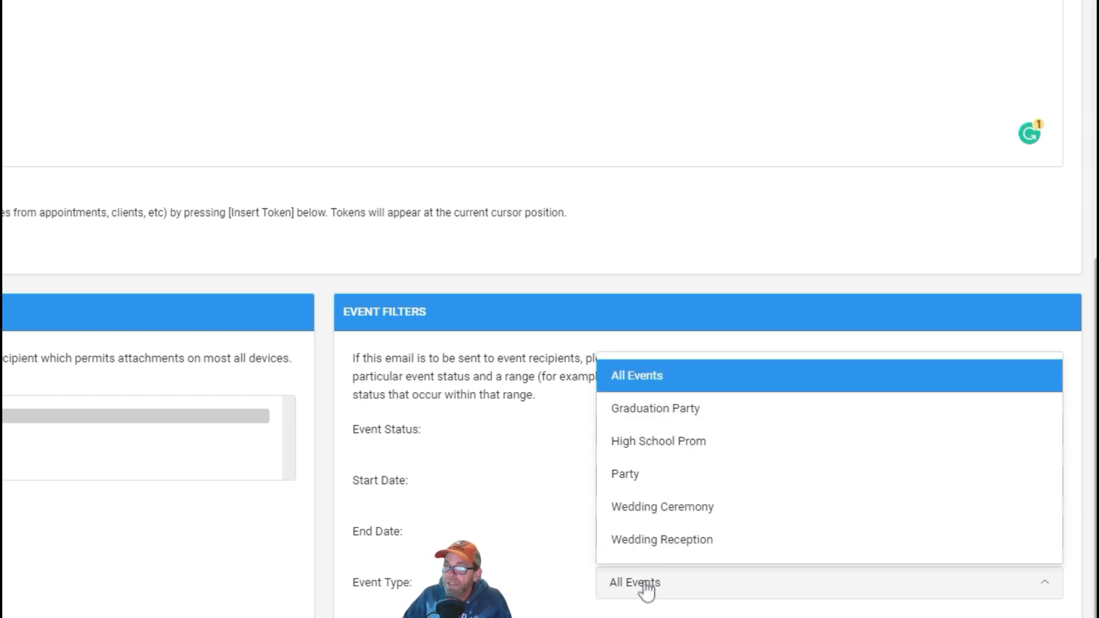
click(683, 543)
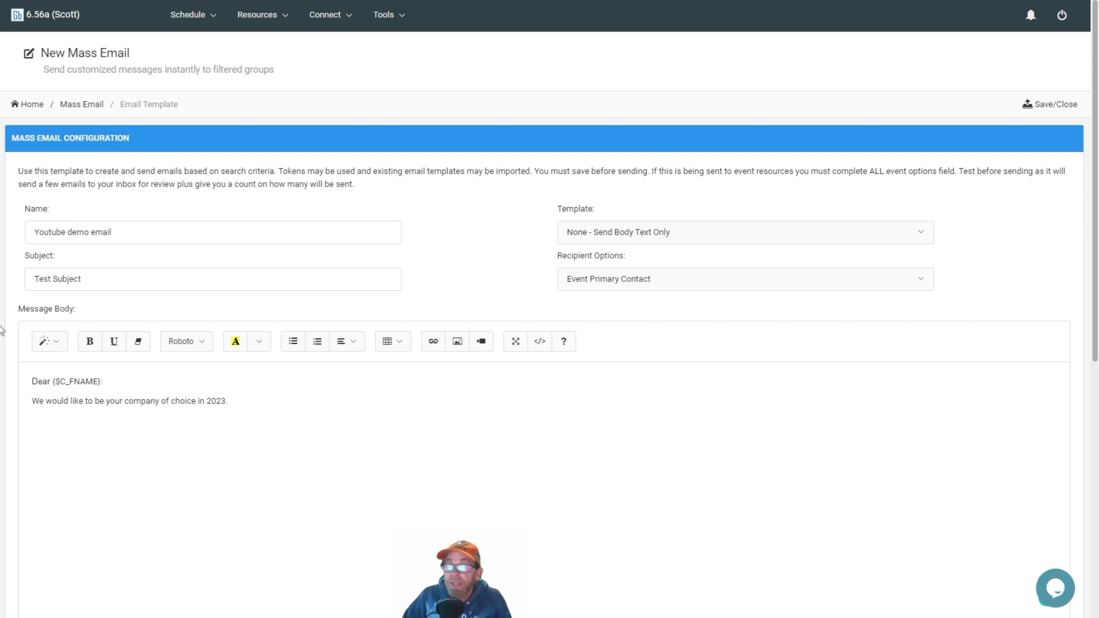
click(1056, 106)
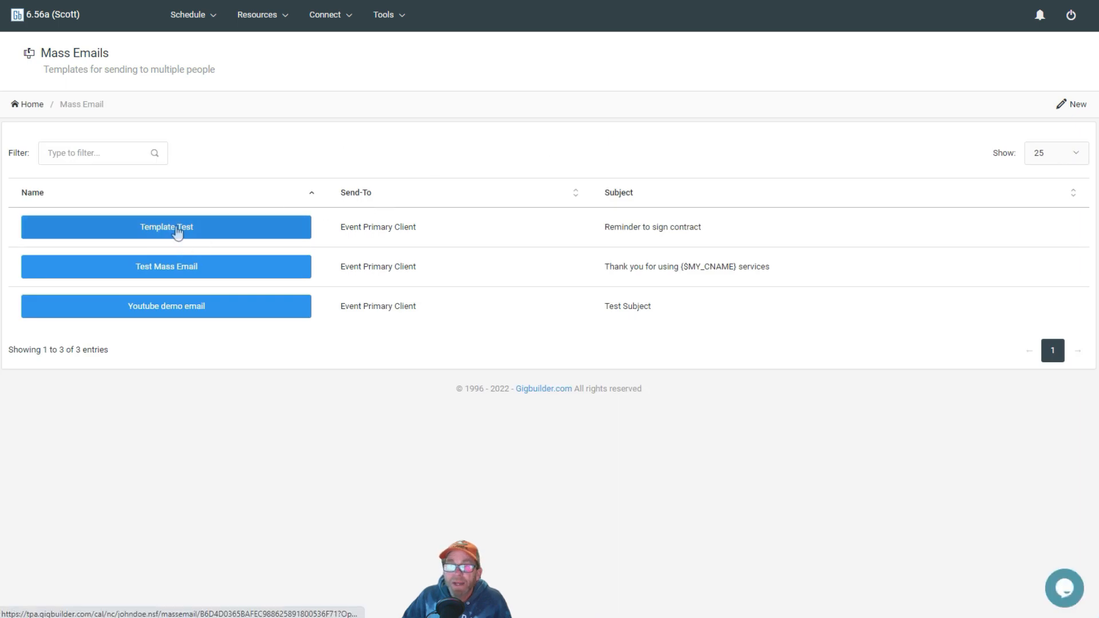
Step: Open Youtube demo email, run a test send, confirm and close the results, then go back
click(167, 312)
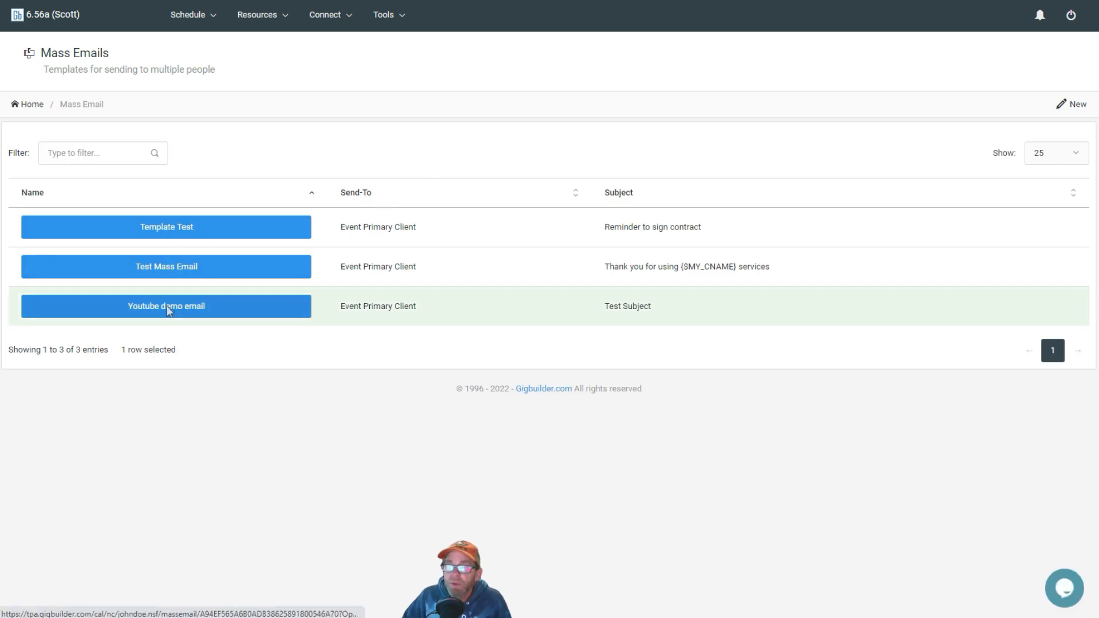
scroll(393, 220, down, 3)
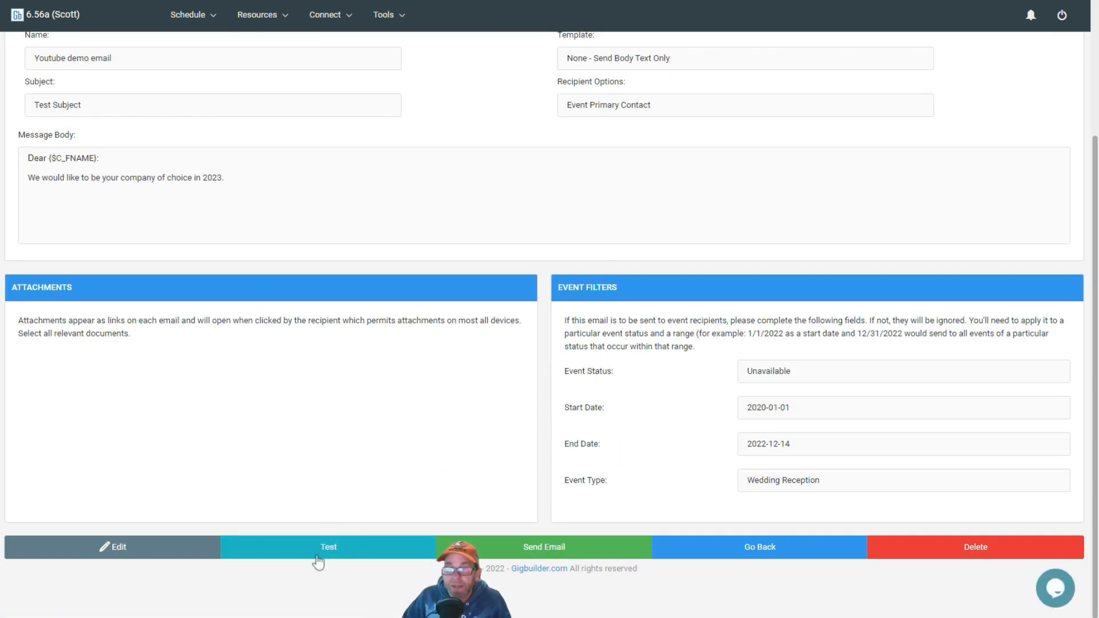
click(326, 550)
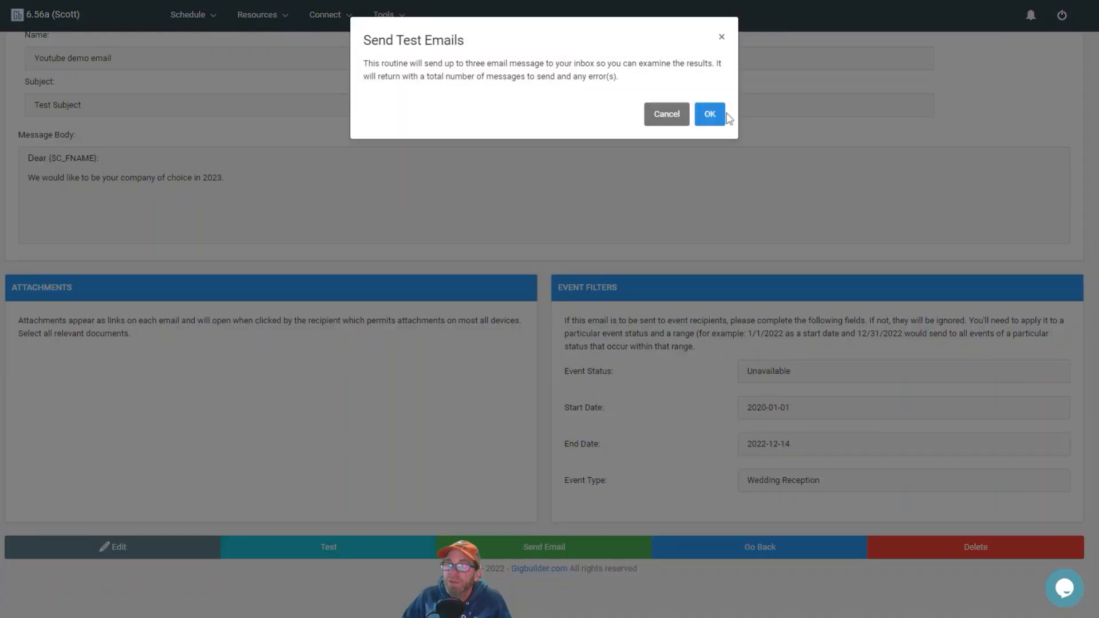
click(710, 113)
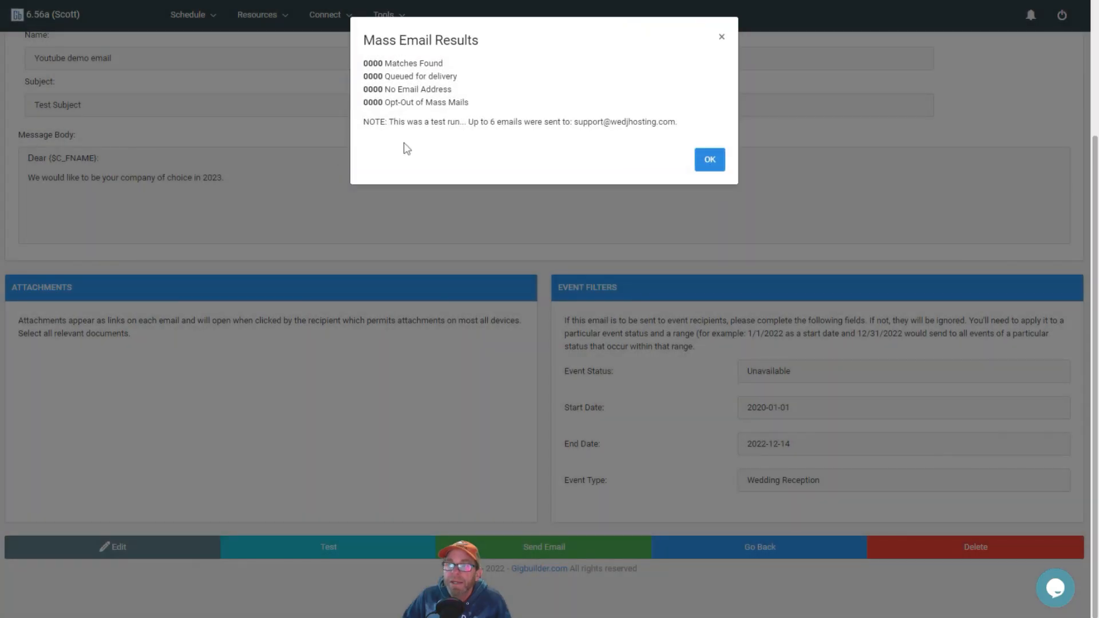
click(710, 163)
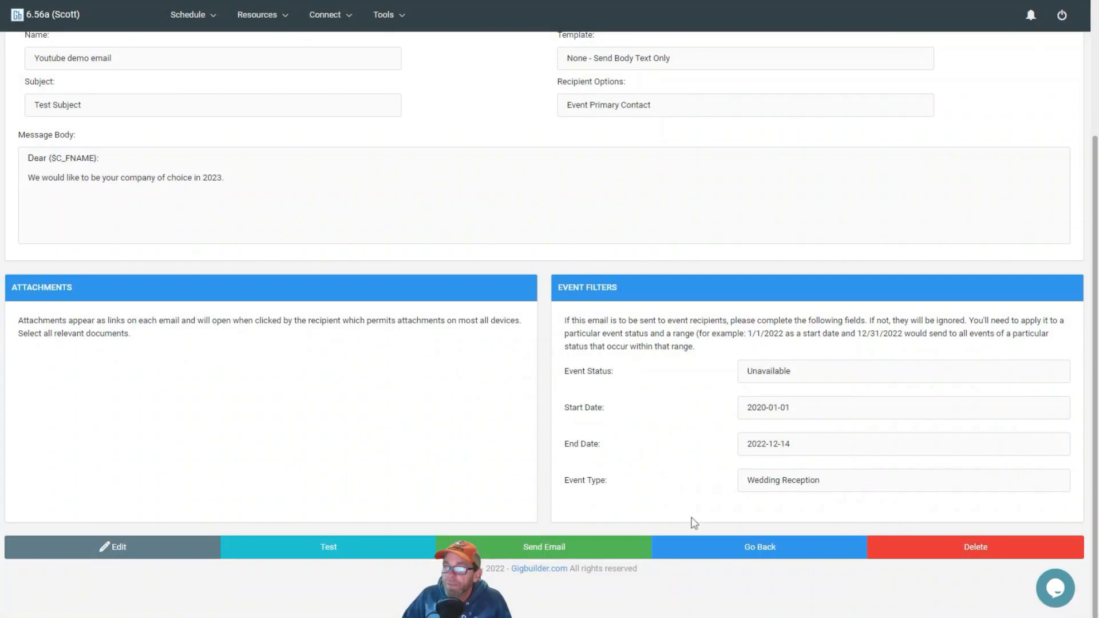
click(777, 556)
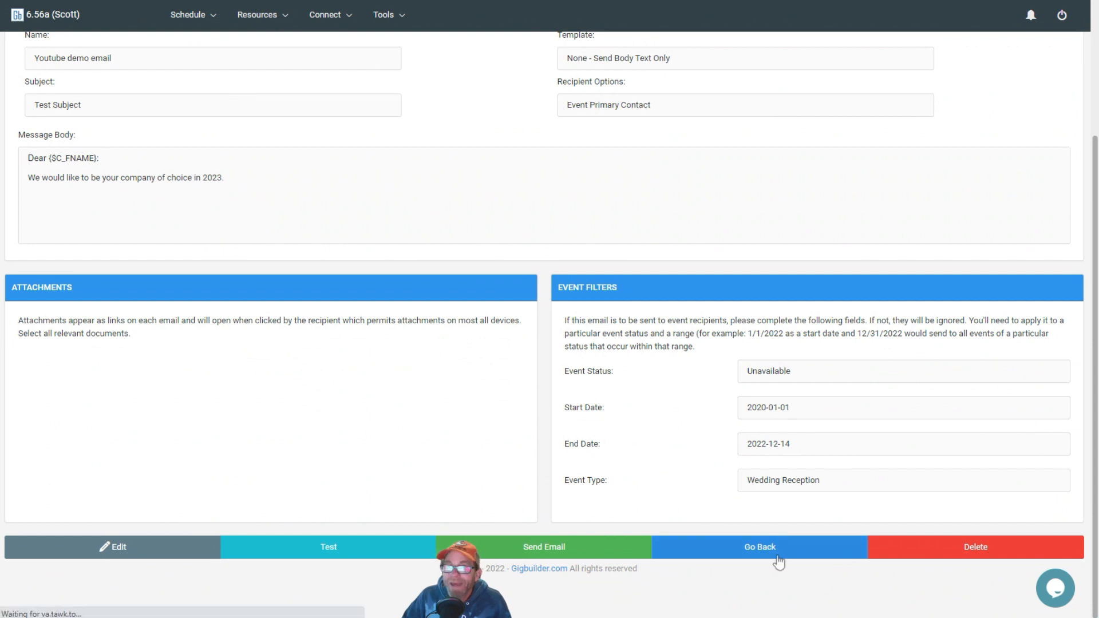